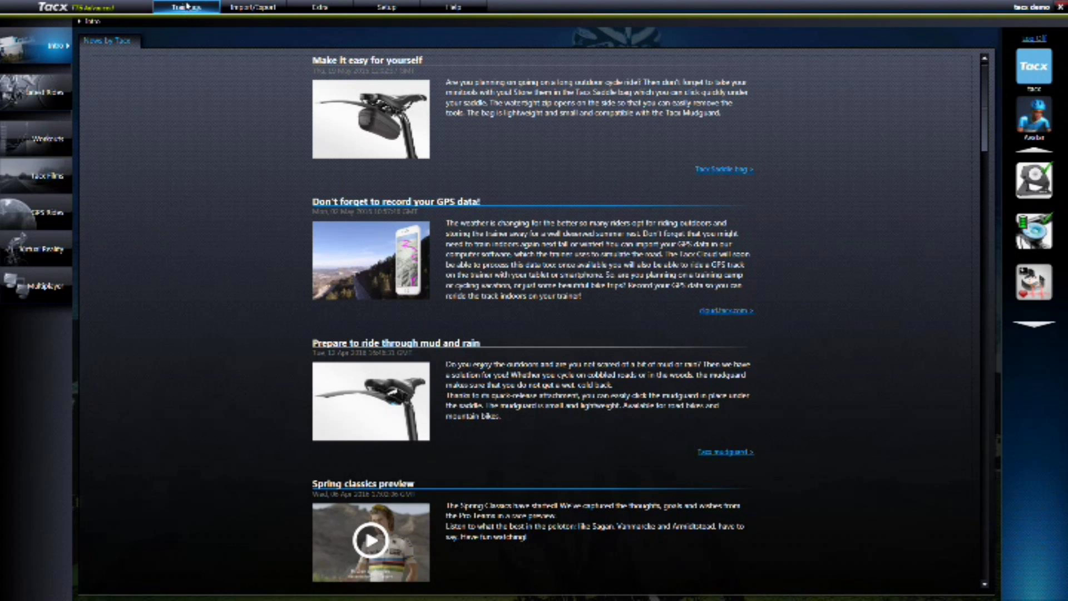
Start a new Virtual Reality training on the Golden Circle terrain and open its route map.
{"action": "left_click", "coordinate": [187, 7]}
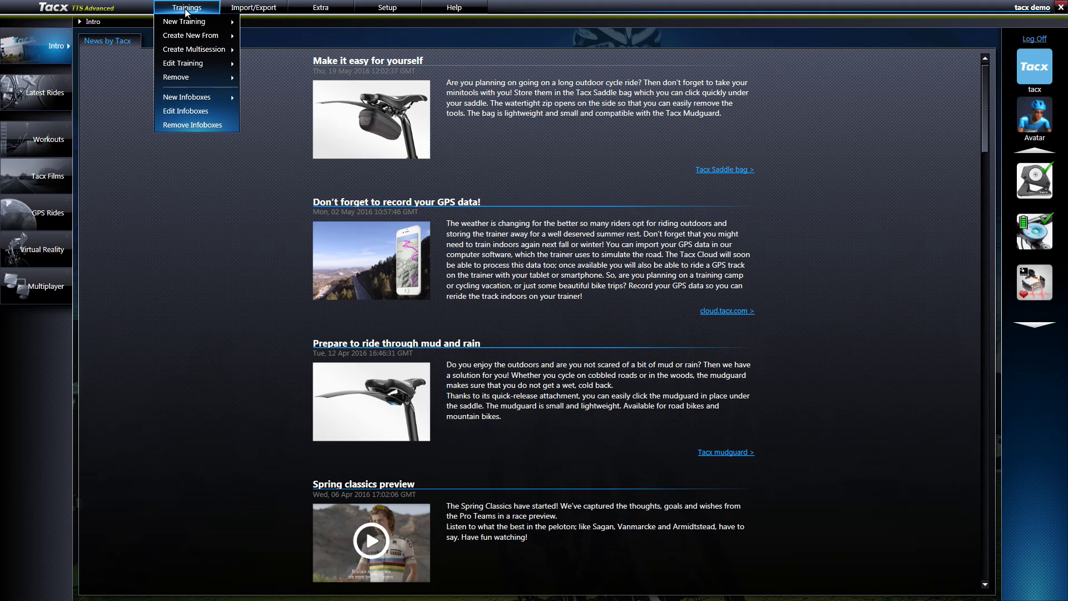
{"action": "mouse_move", "coordinate": [193, 23]}
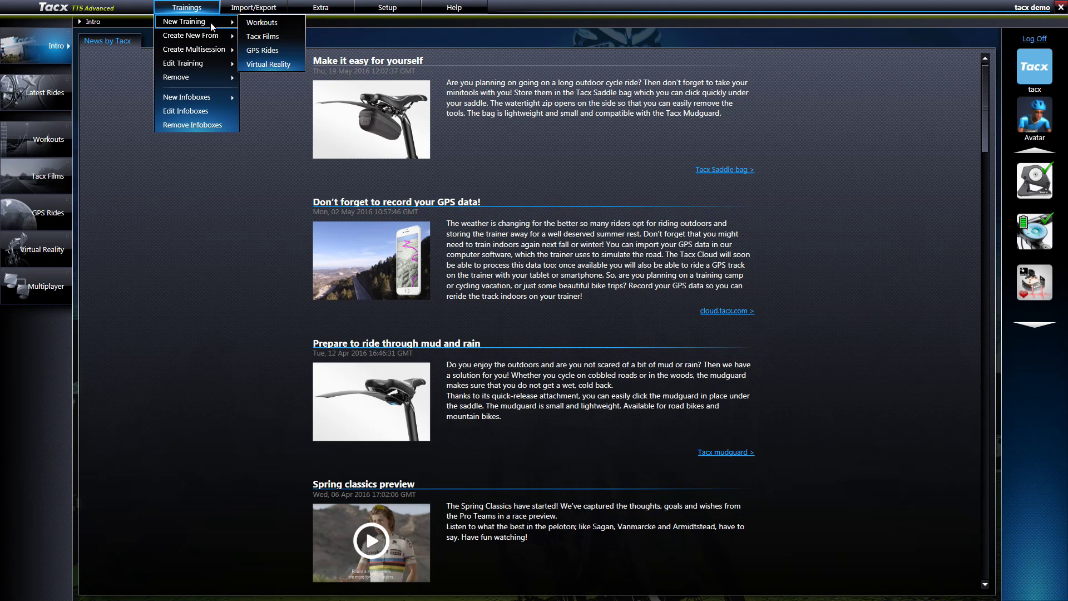
{"action": "left_click", "coordinate": [255, 64]}
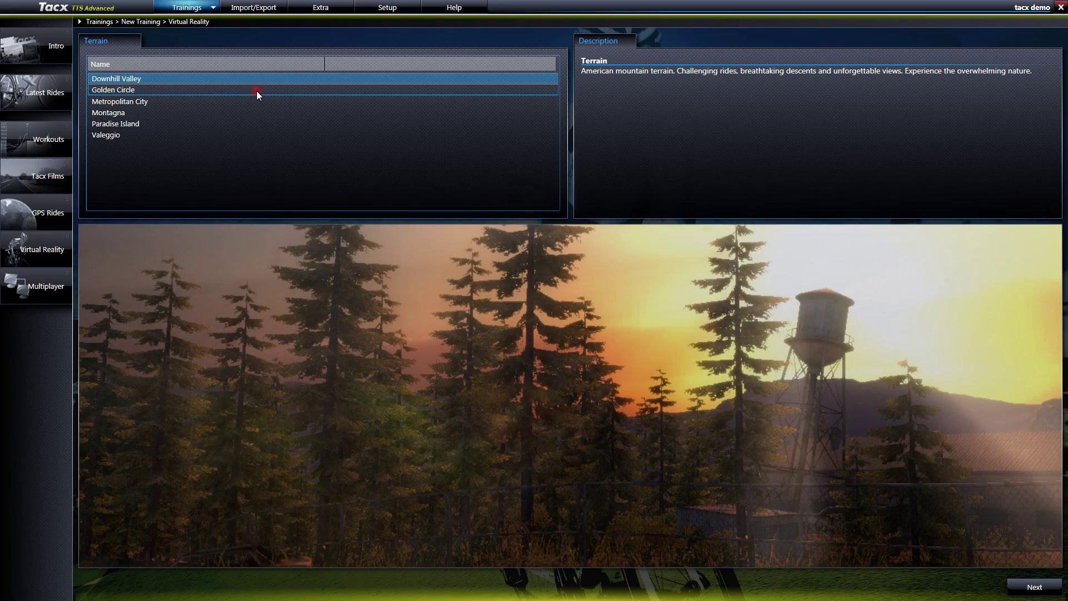
{"action": "left_click", "coordinate": [256, 91]}
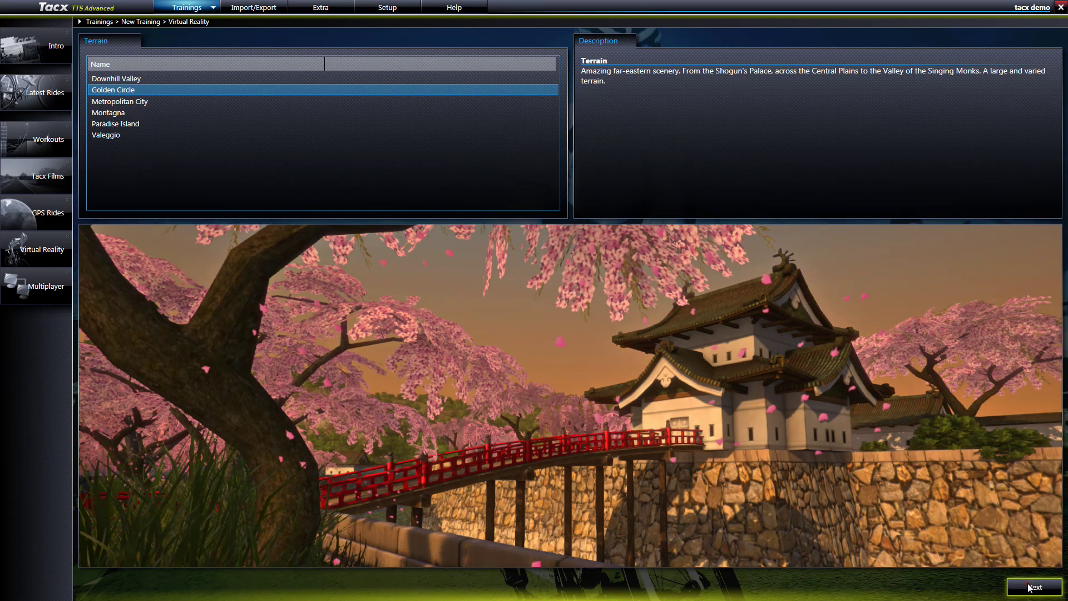
{"action": "left_click", "coordinate": [1030, 587]}
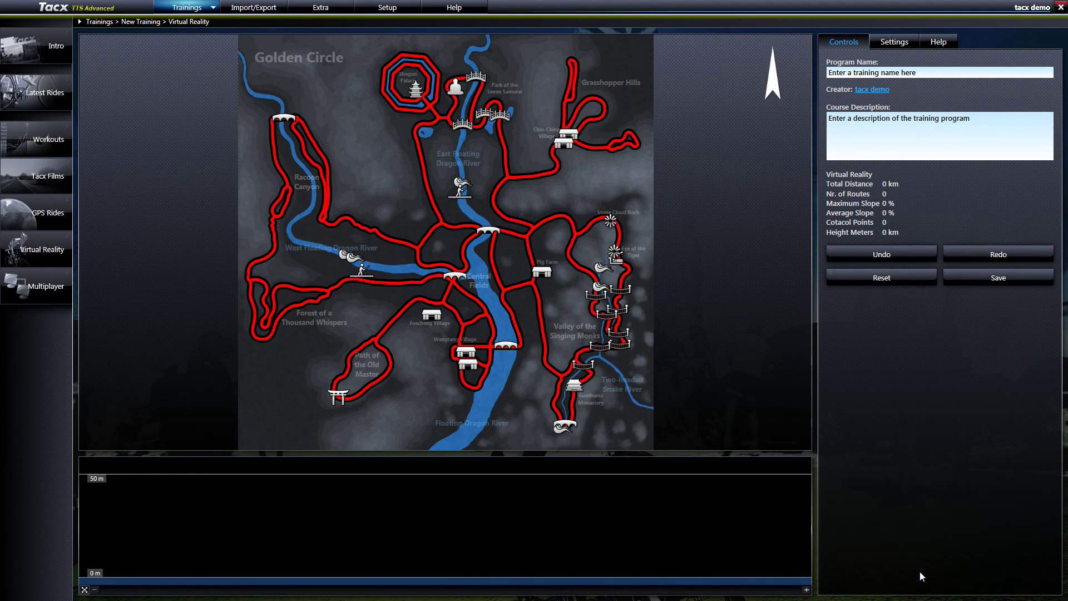
Draw a 4.48 km route from Fuscheng Village past the bridge to Pig Farm, adjusting waypoint 3.
{"action": "left_click", "coordinate": [445, 306]}
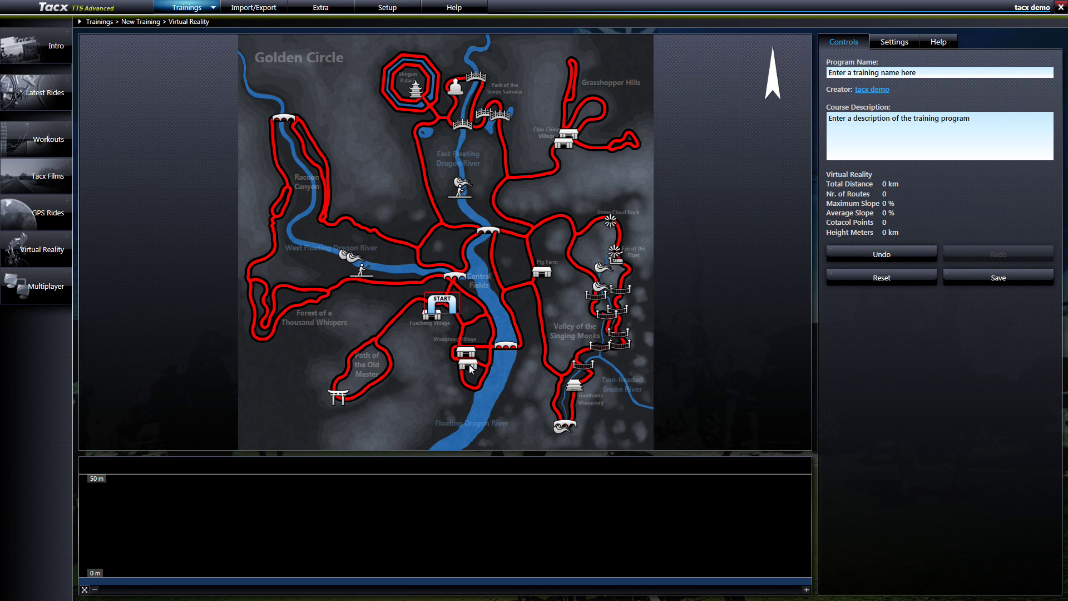
{"action": "left_click", "coordinate": [478, 381]}
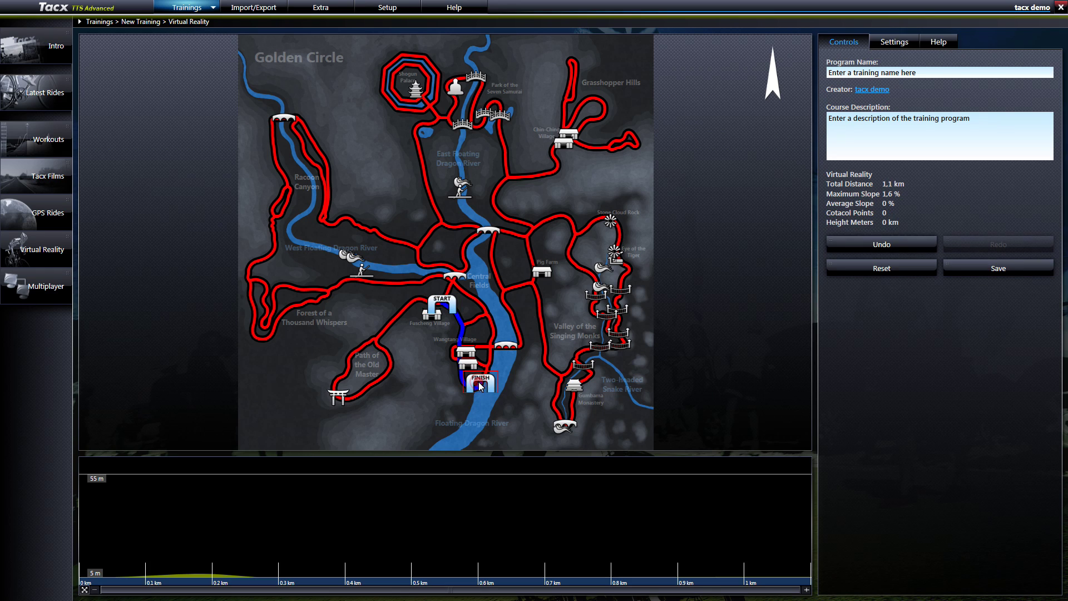
{"action": "left_click", "coordinate": [472, 300]}
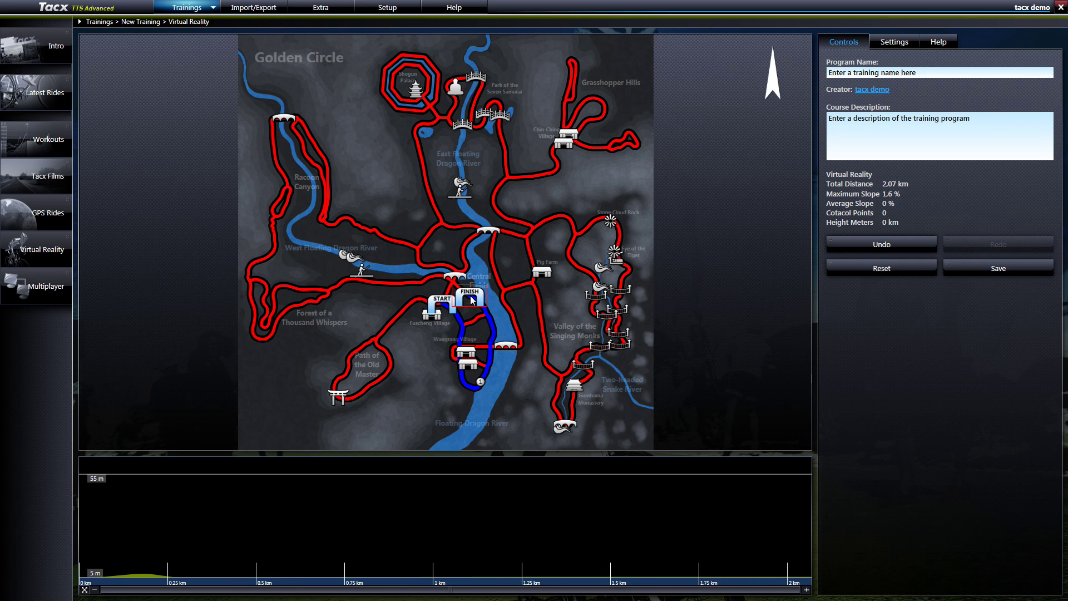
{"action": "left_click", "coordinate": [479, 233]}
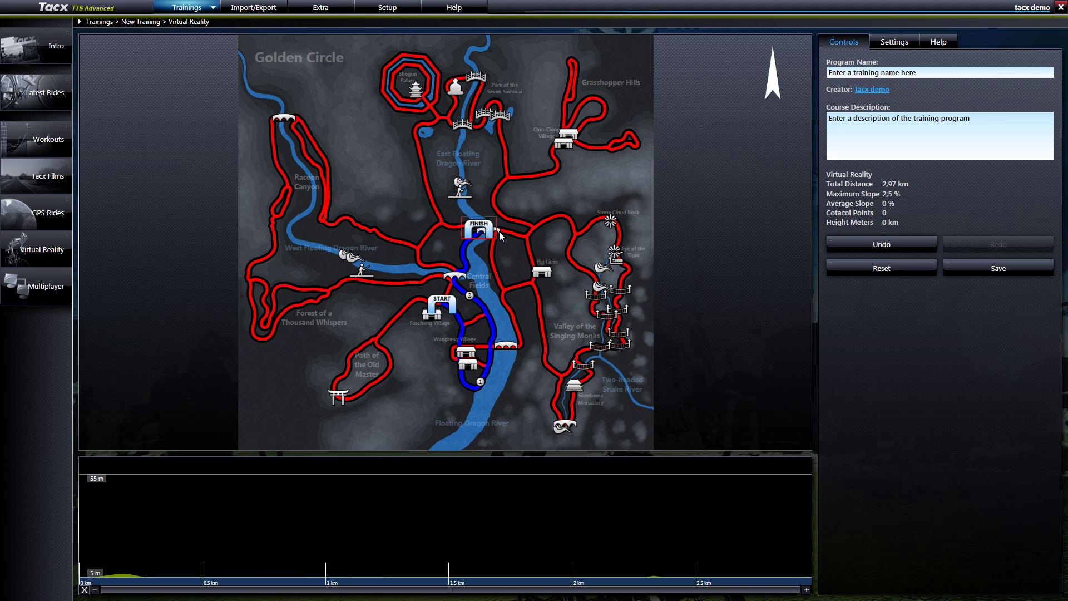
{"action": "left_click", "coordinate": [526, 240]}
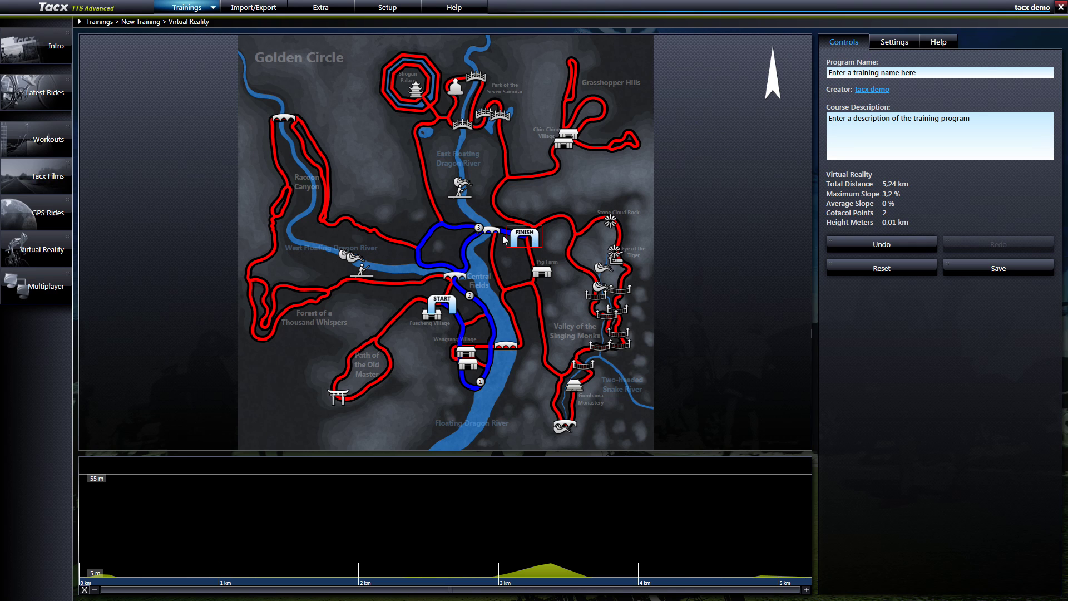
{"action": "left_click_drag", "start_coordinate": [489, 238], "coordinate": [497, 249]}
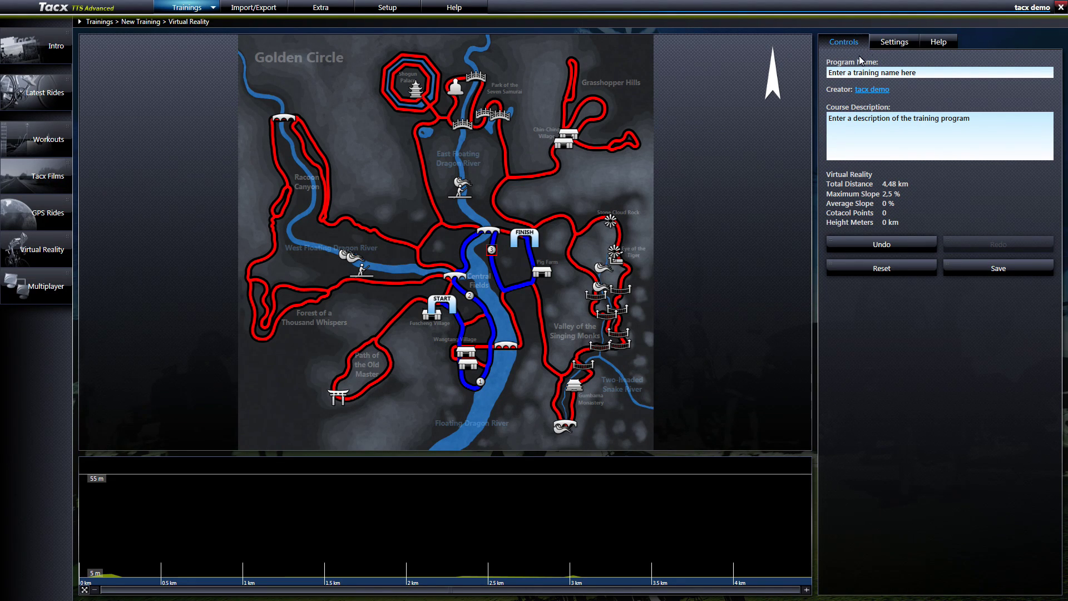
{"action": "left_click", "coordinate": [905, 39]}
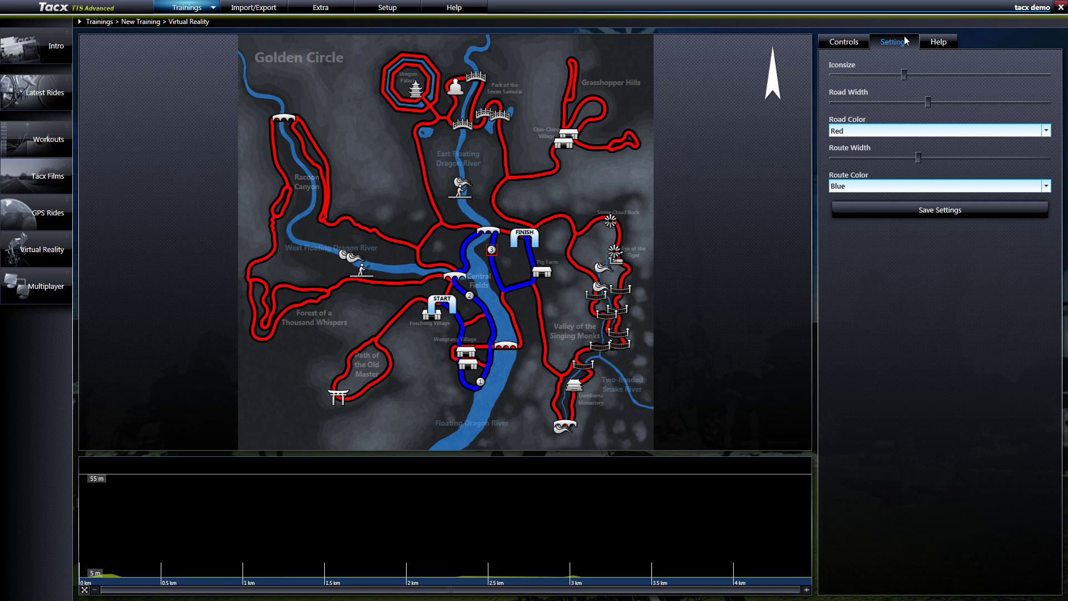
{"action": "left_click", "coordinate": [865, 44]}
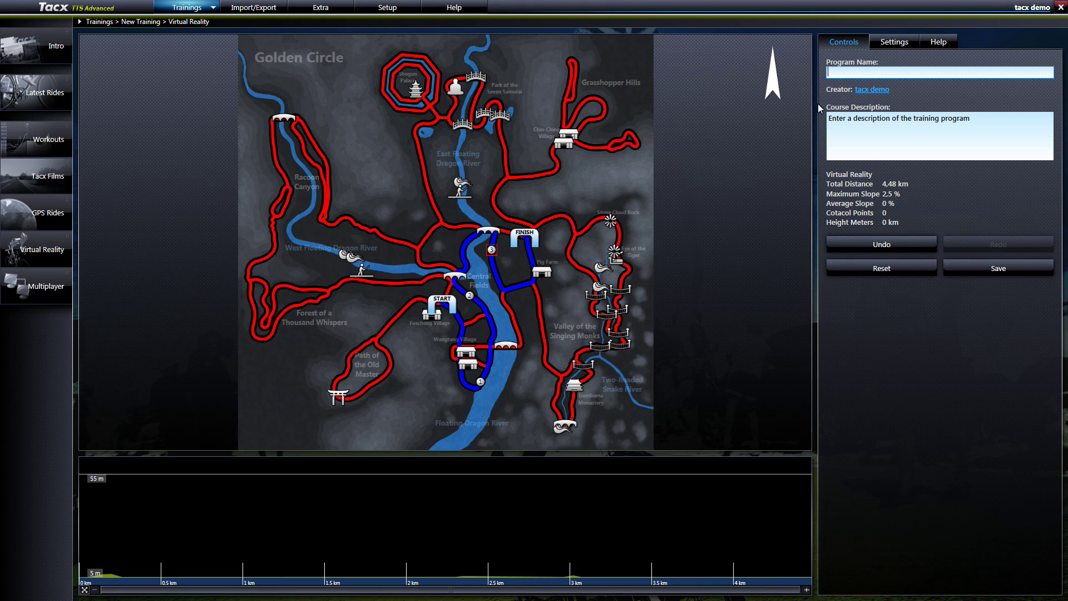
Name the training 'Golden Circle 1' and save it.
{"action": "left_click", "coordinate": [831, 73]}
{"action": "type", "text": "C"}
{"action": "type", "text": "lden"}
{"action": "type", "text": "C"}
{"action": "type", "text": "le 1"}
{"action": "left_click", "coordinate": [967, 270]}
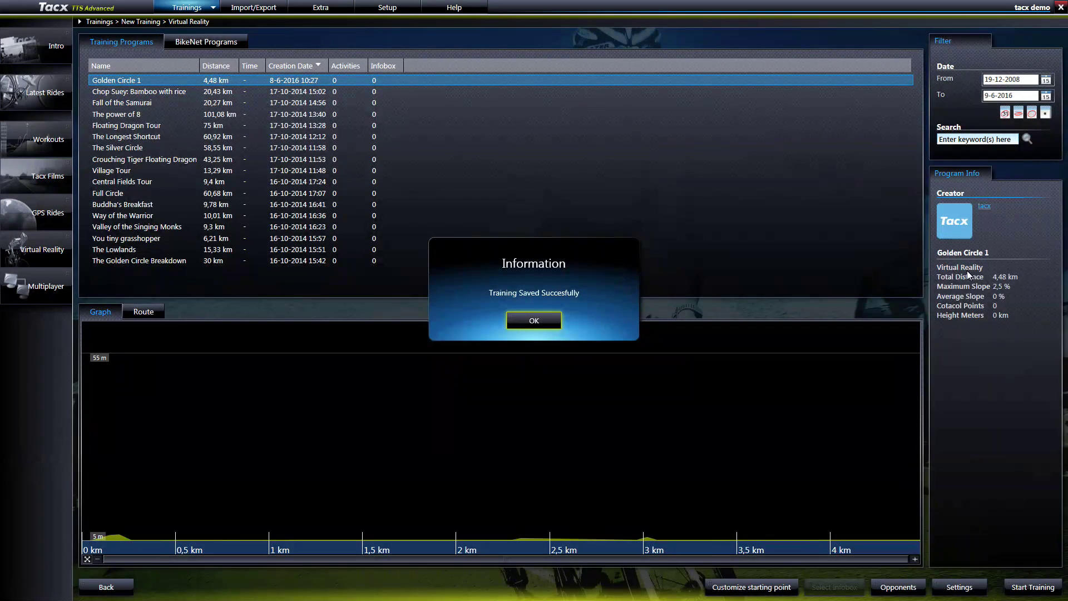
Reopen Golden Circle 1 for editing through Edit Training on the Golden Circle terrain.
{"action": "left_click", "coordinate": [555, 316]}
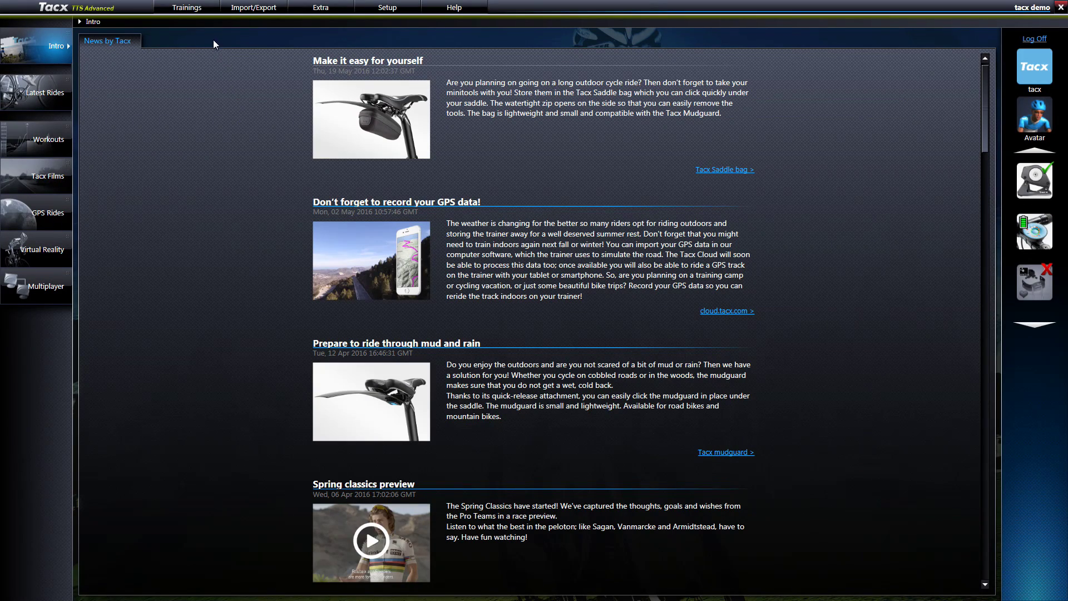
{"action": "left_click", "coordinate": [209, 11]}
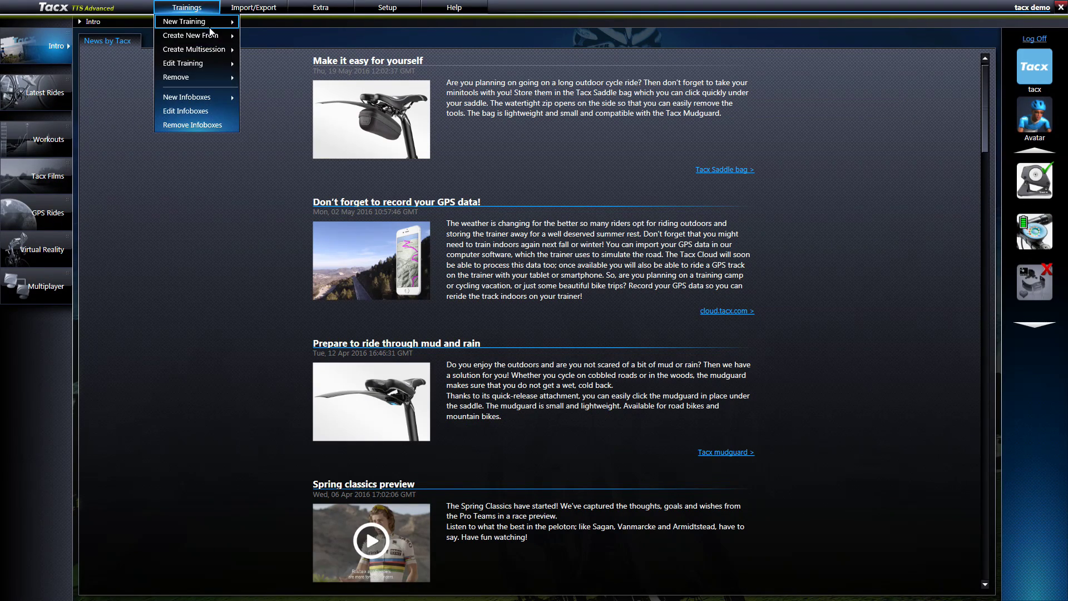
{"action": "mouse_move", "coordinate": [214, 48]}
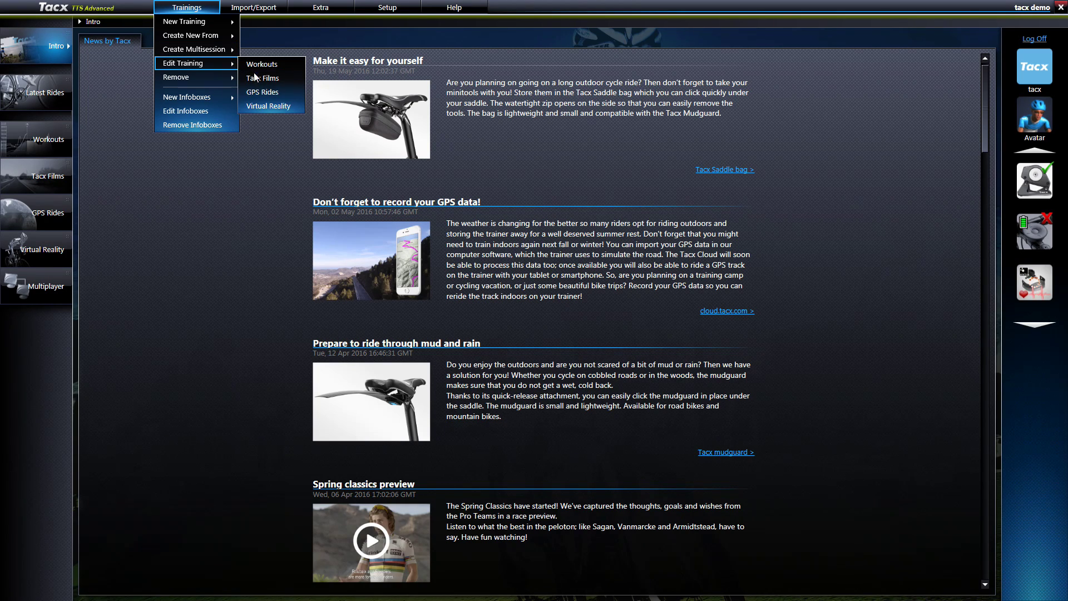
{"action": "left_click", "coordinate": [259, 106]}
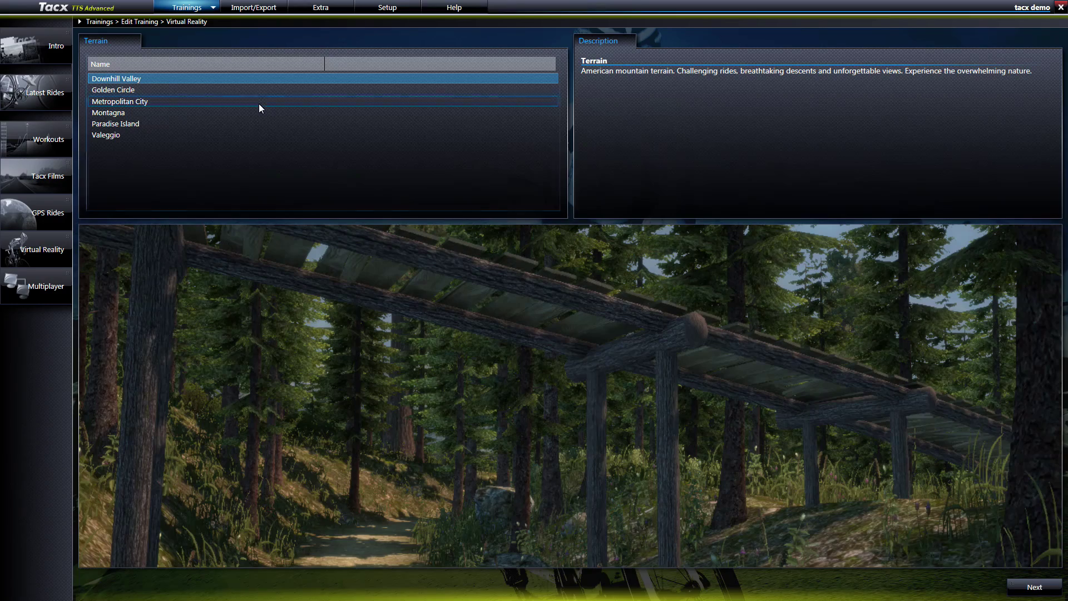
{"action": "left_click", "coordinate": [258, 93]}
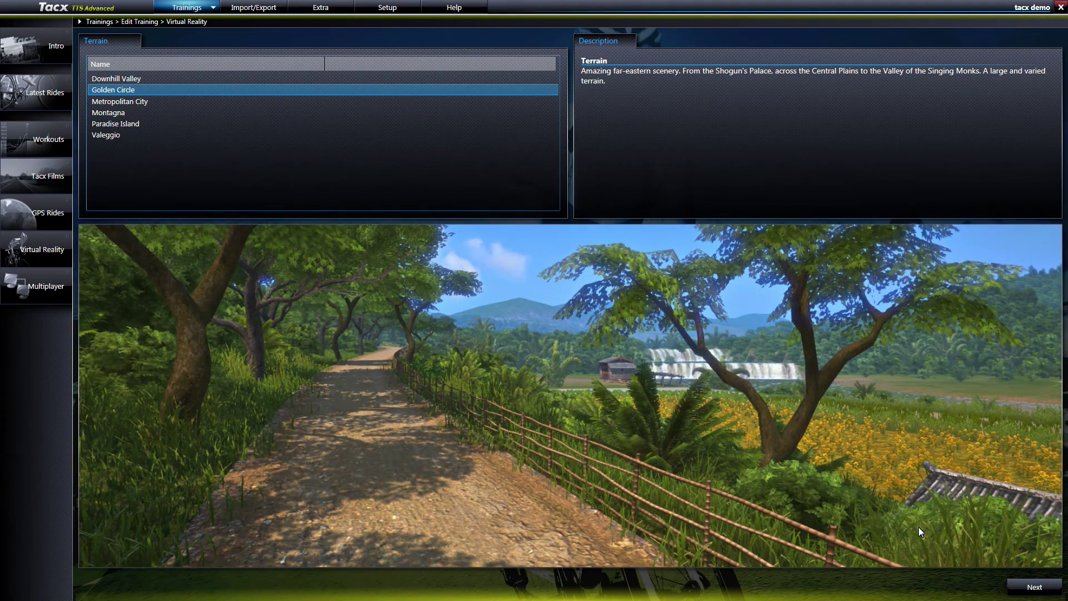
{"action": "left_click", "coordinate": [1014, 587]}
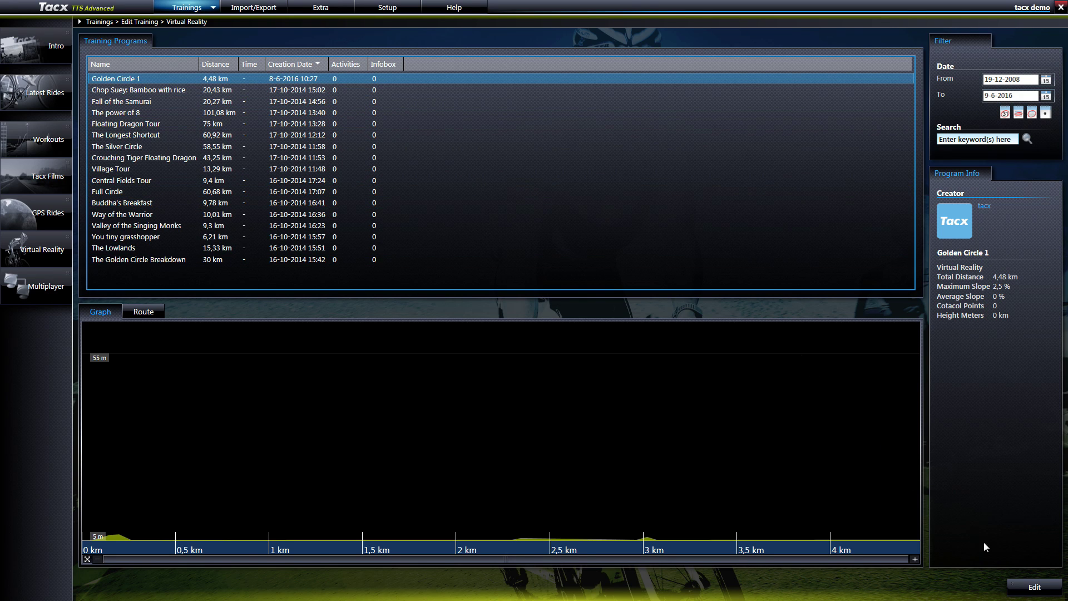
{"action": "left_click", "coordinate": [1018, 586]}
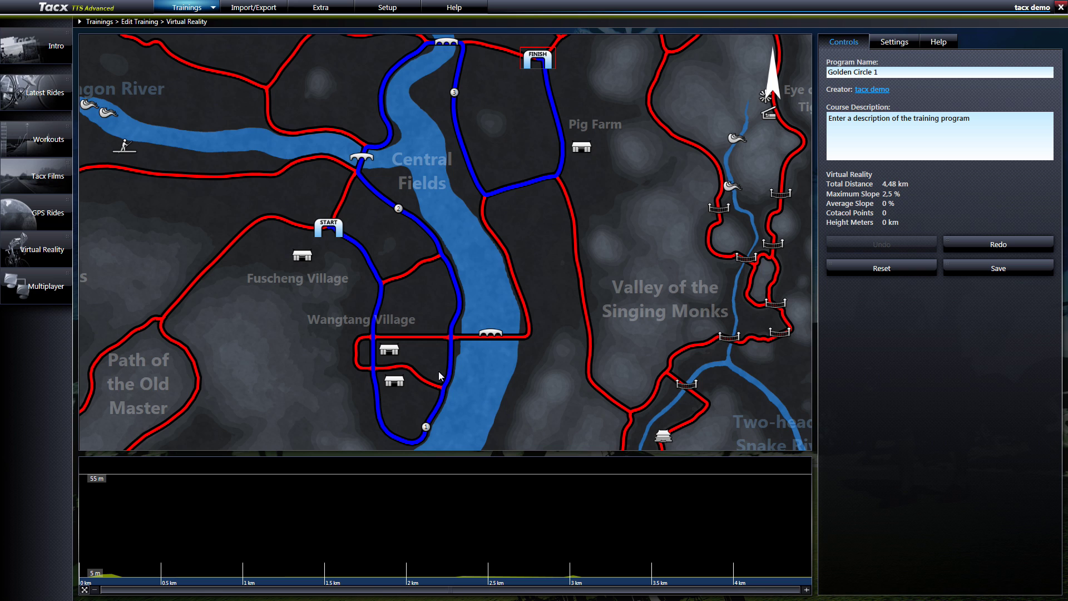
Move START west by the river, FINISH into the eastern hills and waypoint 3 north (6.84 km).
{"action": "mouse_move", "coordinate": [328, 232]}
{"action": "left_mouse_down"}
{"action": "mouse_move", "coordinate": [163, 214]}
{"action": "mouse_move", "coordinate": [134, 194]}
{"action": "left_mouse_up"}
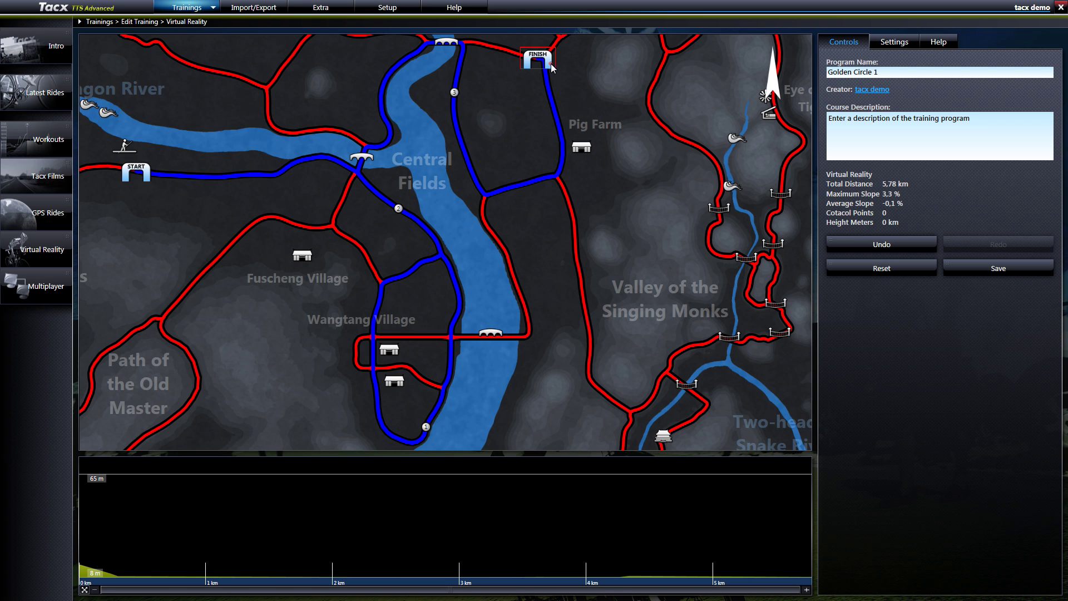
{"action": "left_click_drag", "start_coordinate": [551, 63], "coordinate": [698, 200]}
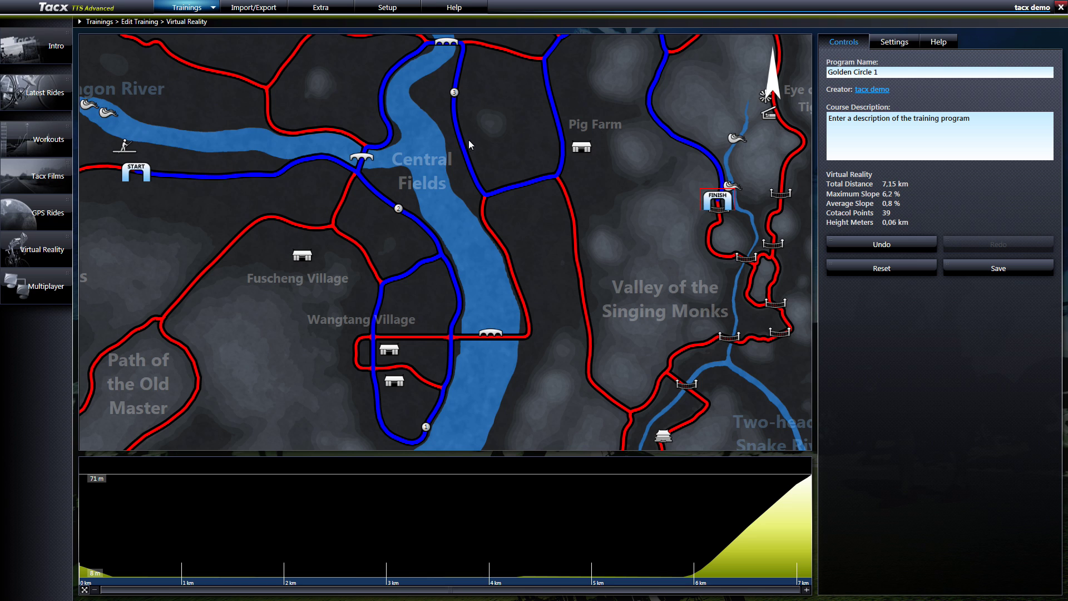
{"action": "left_click_drag", "start_coordinate": [453, 99], "coordinate": [326, 80]}
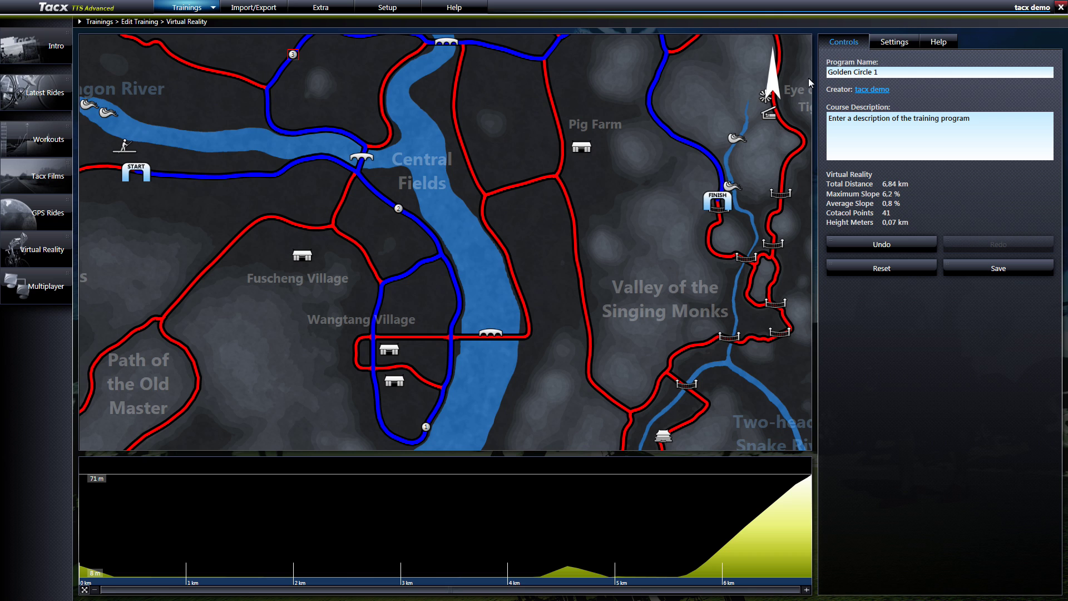
Save the edited route under the name 'Golden Circle 1 edit'.
{"action": "left_click", "coordinate": [879, 78]}
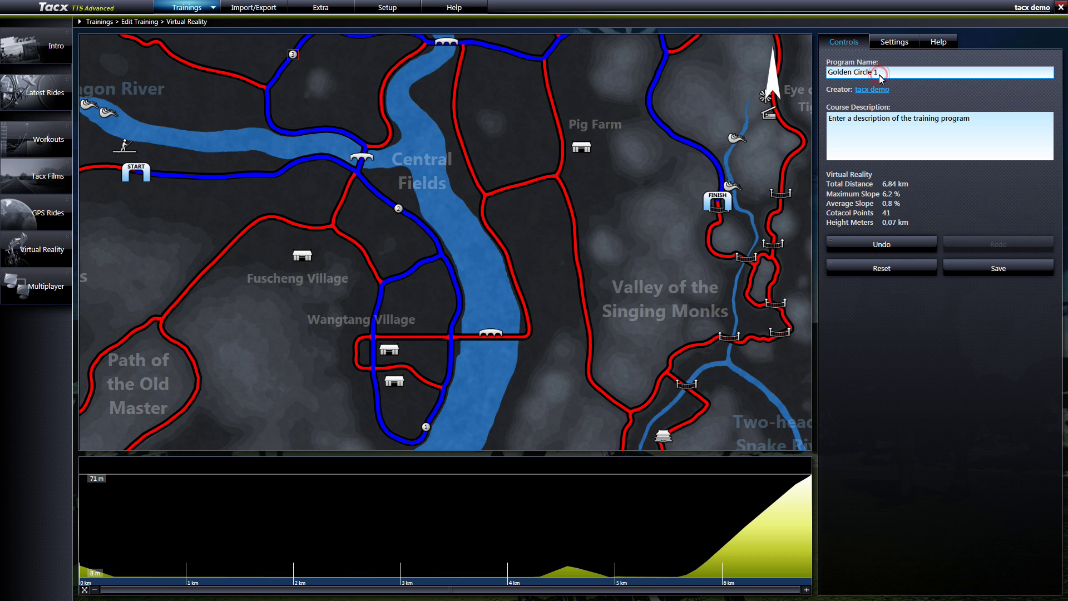
{"action": "type", "text": "edit"}
{"action": "left_click", "coordinate": [966, 266]}
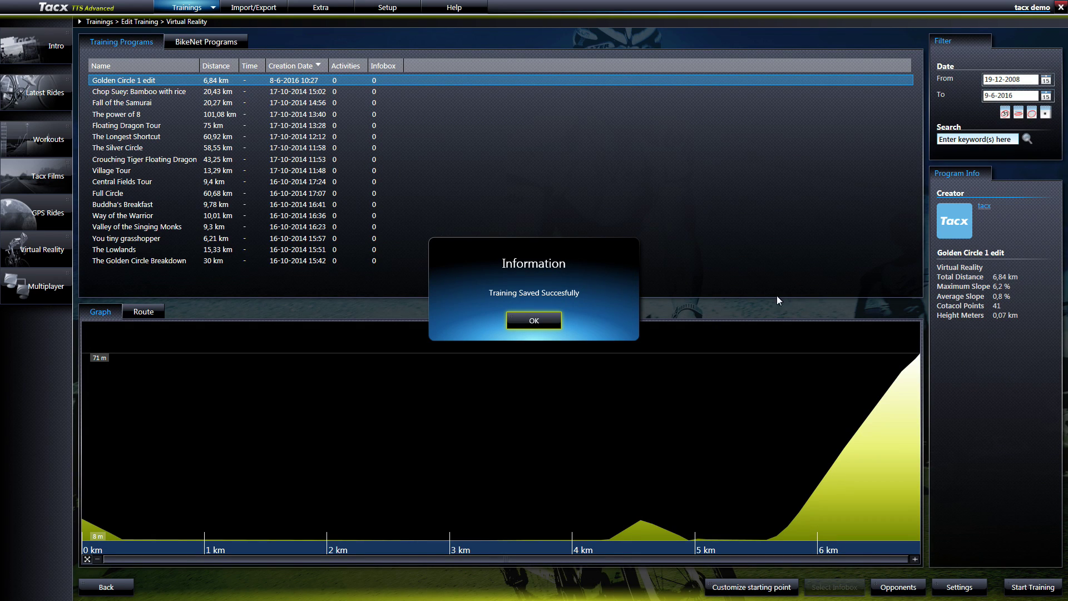
{"action": "left_click", "coordinate": [554, 323]}
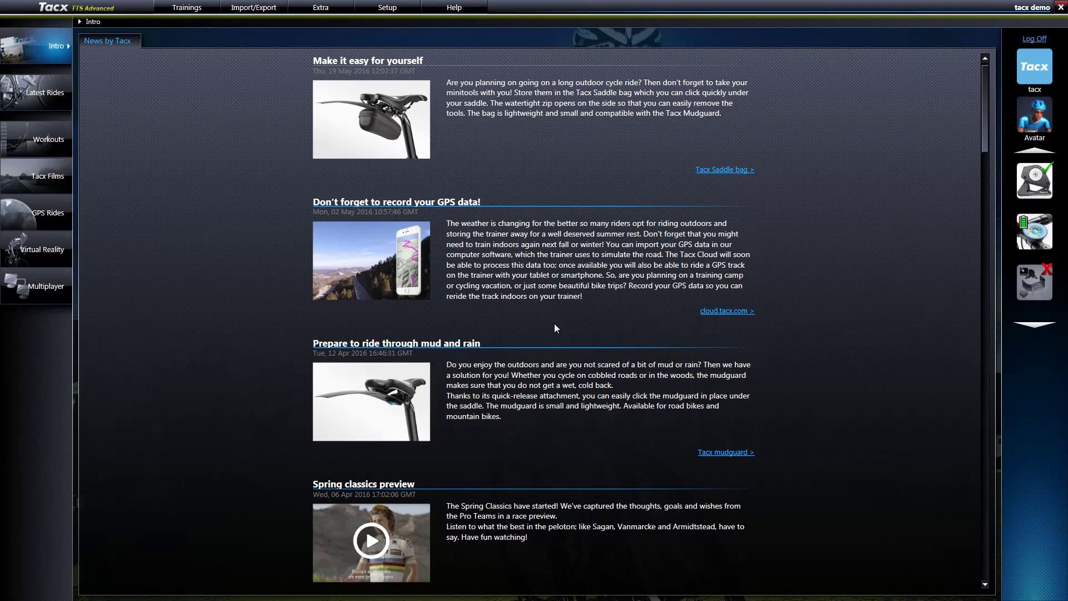
{"action": "left_click", "coordinate": [62, 247]}
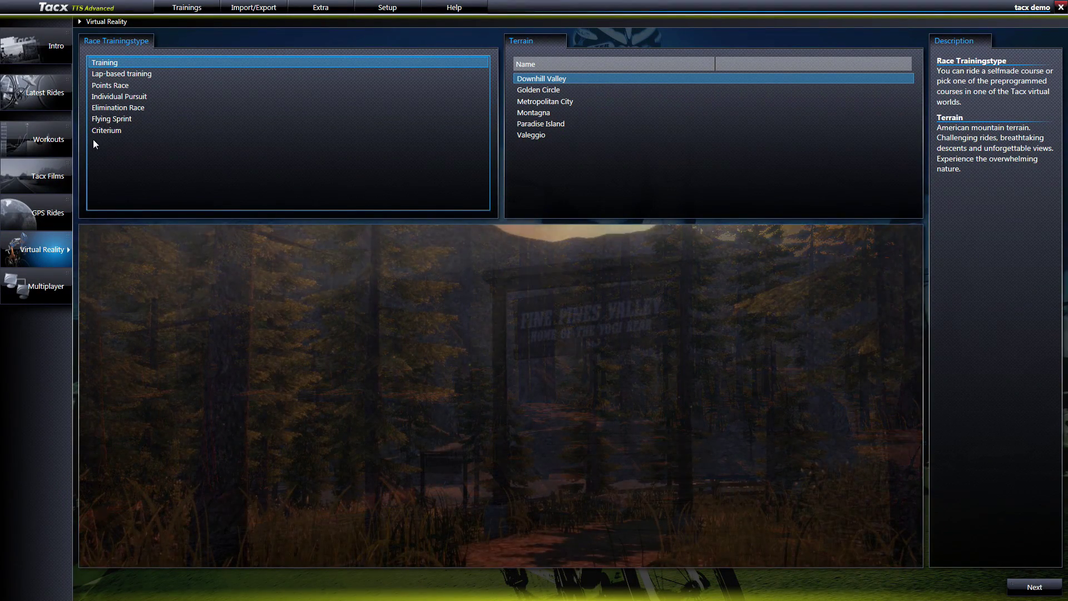
Choose the Training race type on the Golden Circle terrain and list its training programs.
{"action": "left_click", "coordinate": [119, 64]}
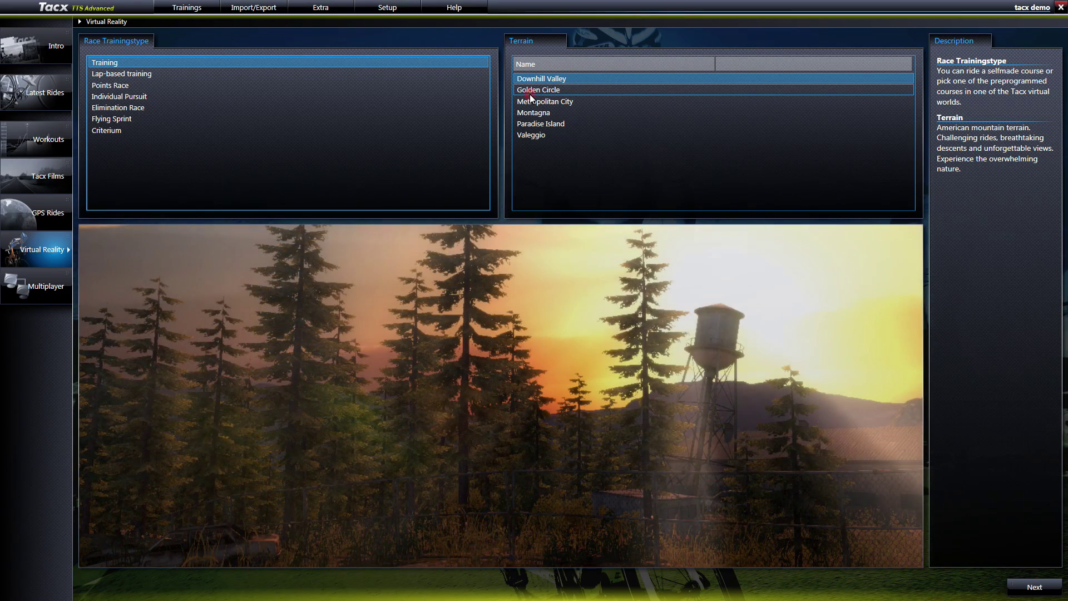
{"action": "left_click", "coordinate": [531, 94]}
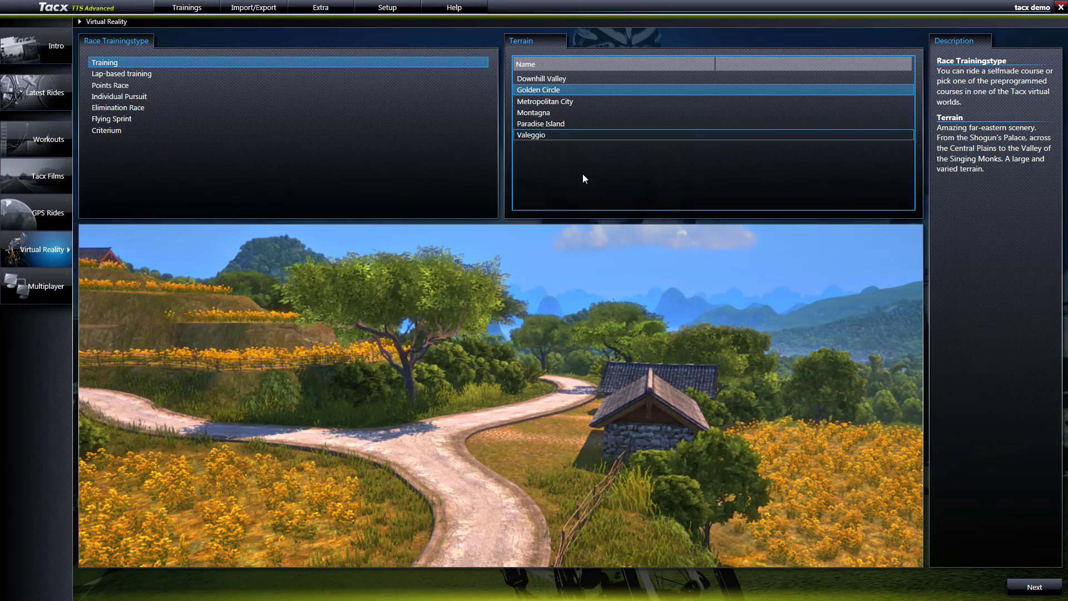
{"action": "left_click", "coordinate": [1035, 587]}
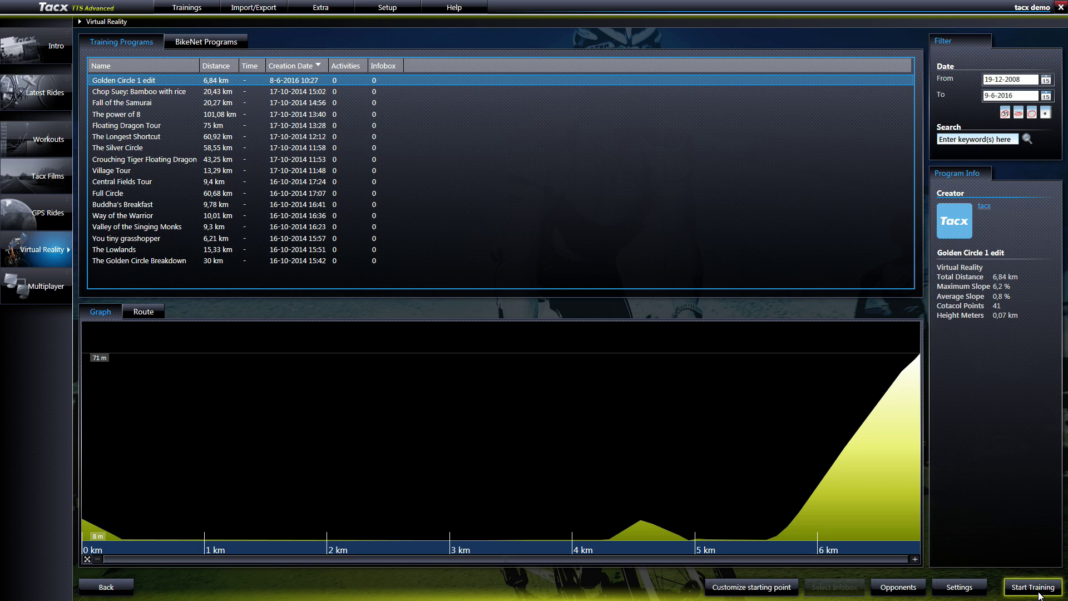
Customise the starting point of Golden Circle 1 edit to about 2.7 km.
{"action": "left_click", "coordinate": [1038, 593]}
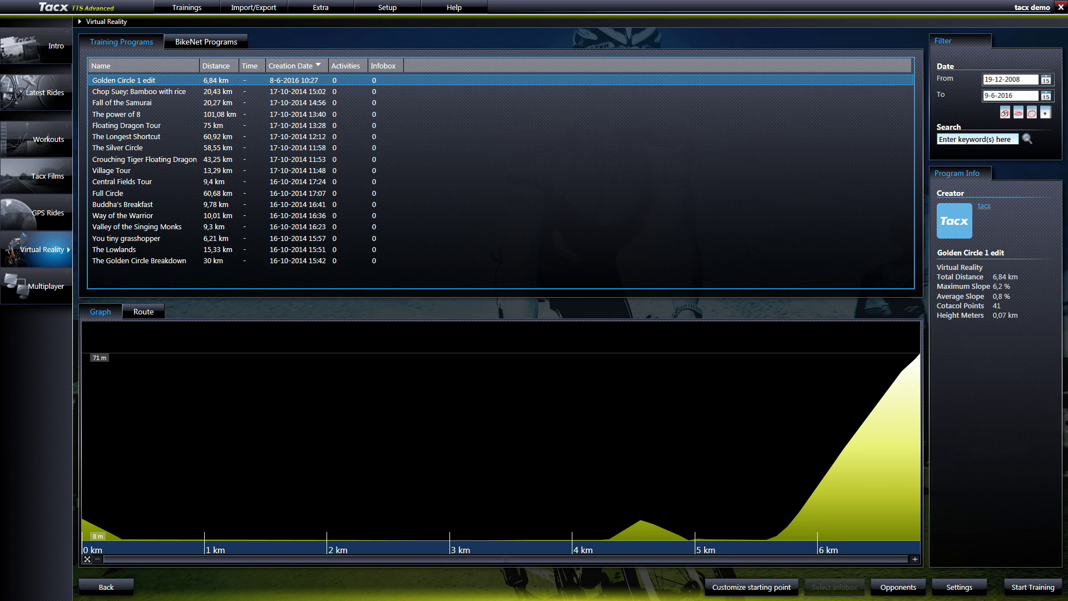
{"action": "left_click", "coordinate": [794, 589]}
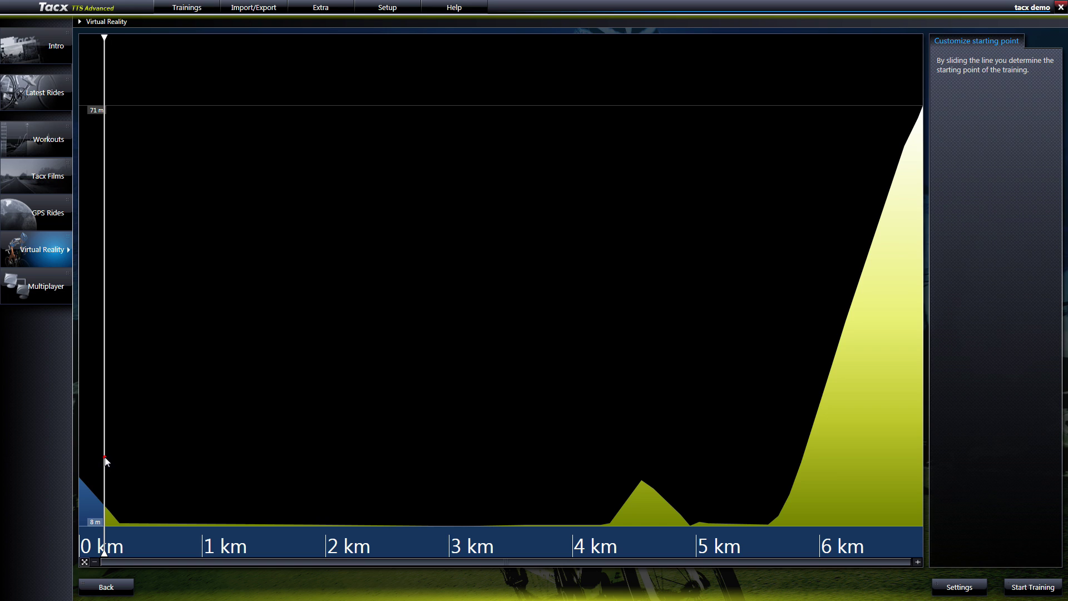
{"action": "left_click_drag", "start_coordinate": [105, 458], "coordinate": [633, 488]}
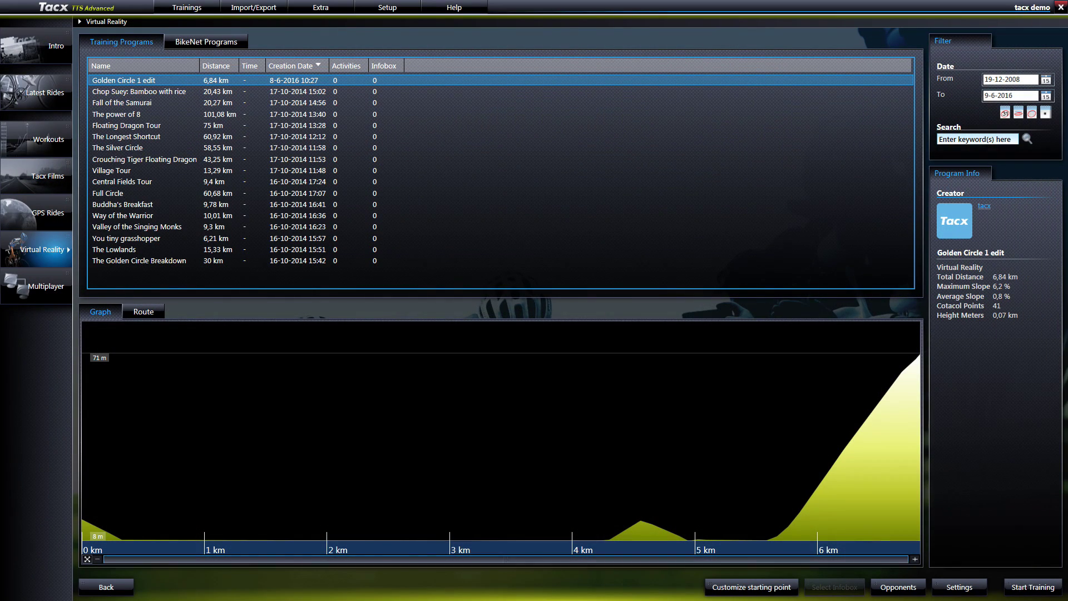
Set the training's terrain to Night, wind strength to 0 and weather to Clear.
{"action": "left_click", "coordinate": [984, 591]}
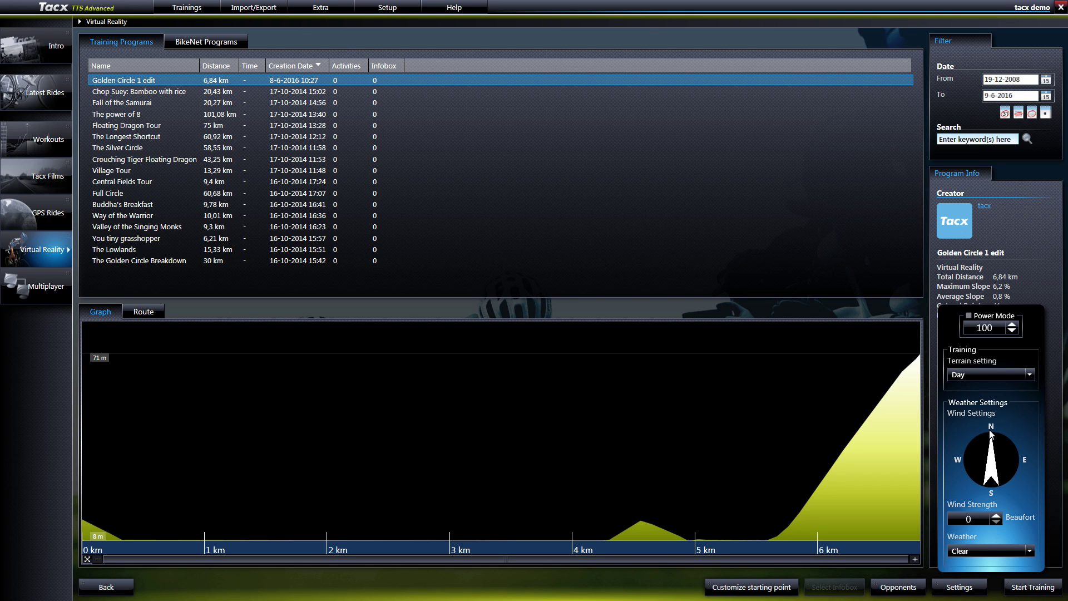
{"action": "left_click", "coordinate": [1029, 376]}
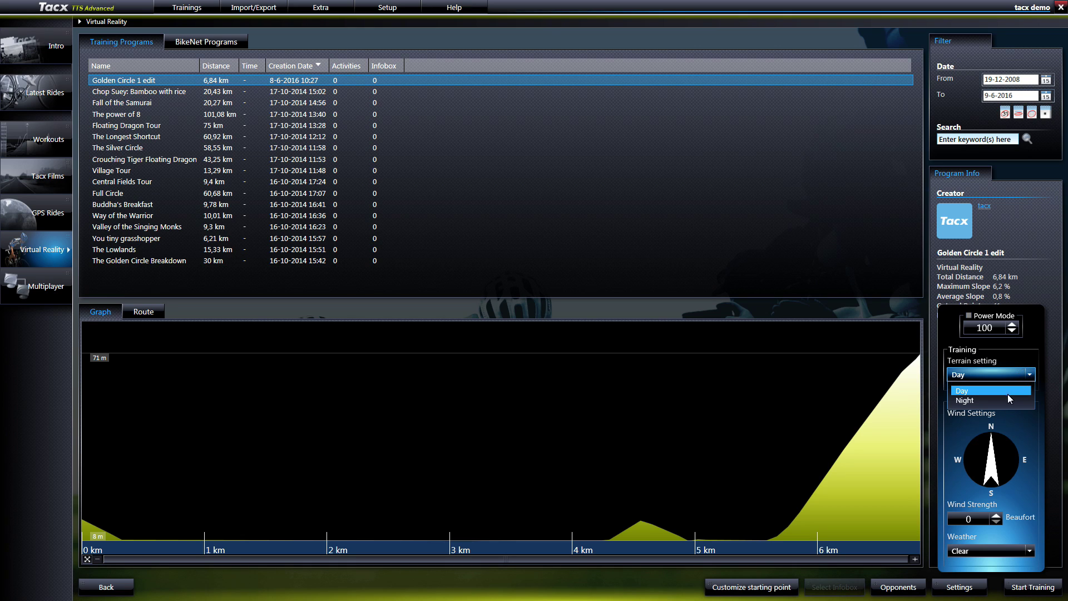
{"action": "left_click", "coordinate": [1006, 397]}
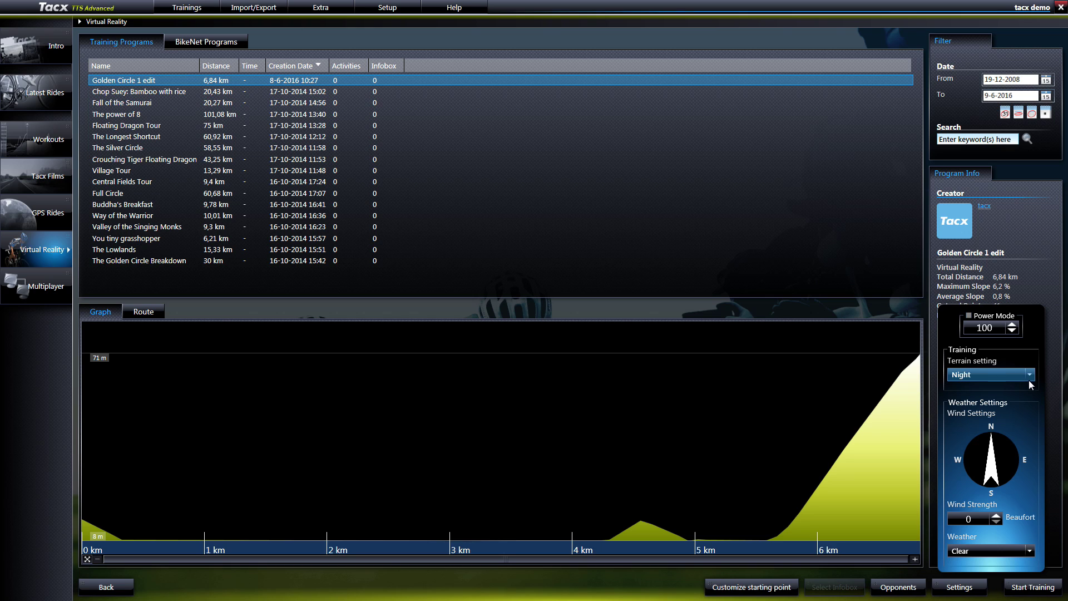
{"action": "left_click", "coordinate": [995, 516]}
{"action": "left_click", "coordinate": [994, 515]}
{"action": "left_click", "coordinate": [996, 522]}
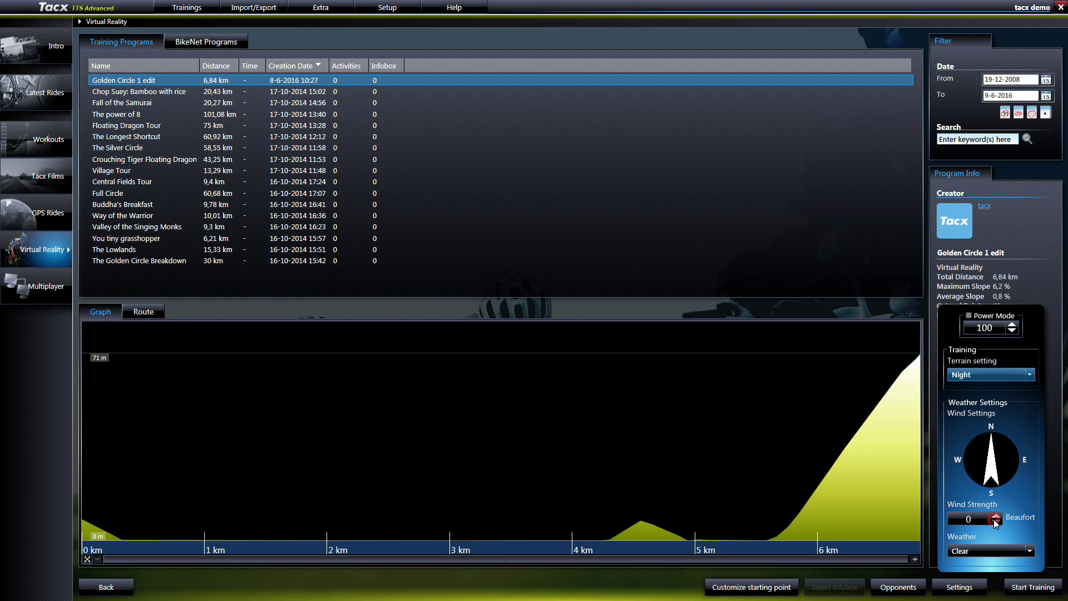
{"action": "left_click", "coordinate": [1029, 551]}
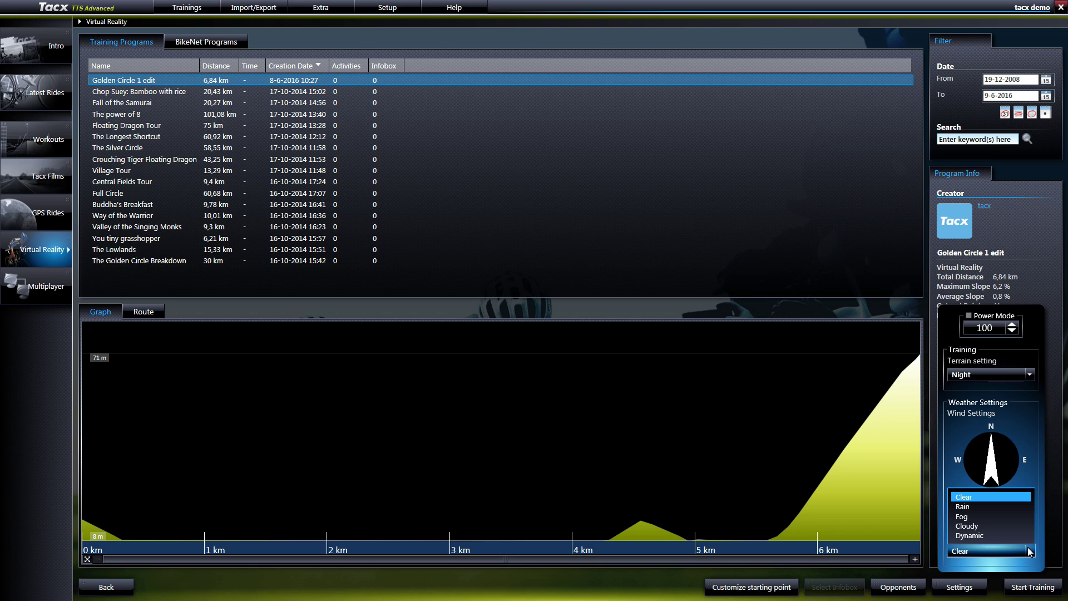
{"action": "left_click", "coordinate": [1030, 551]}
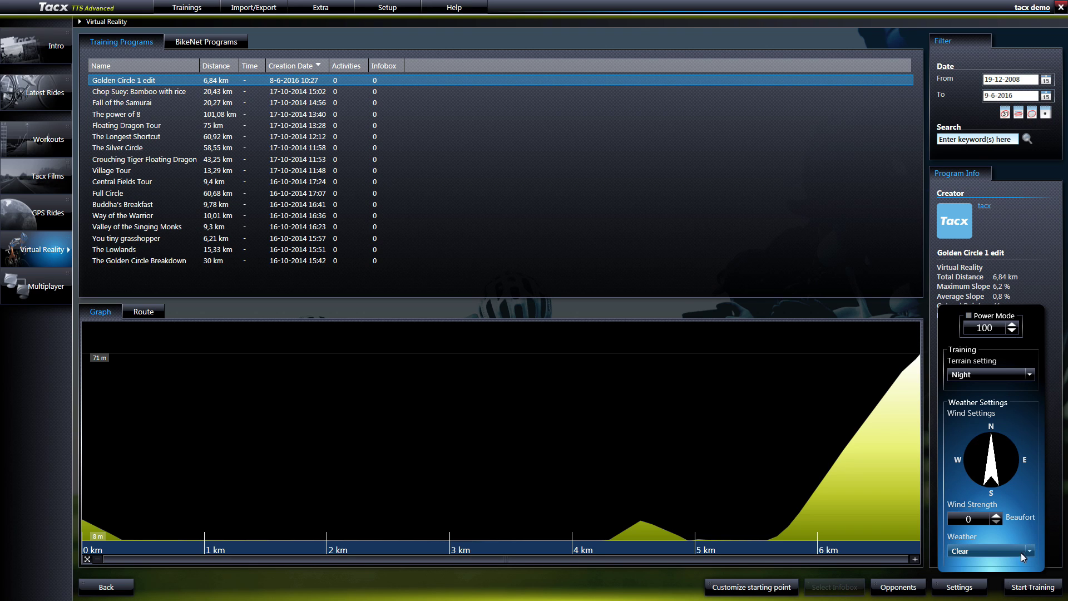
{"action": "left_click", "coordinate": [981, 584]}
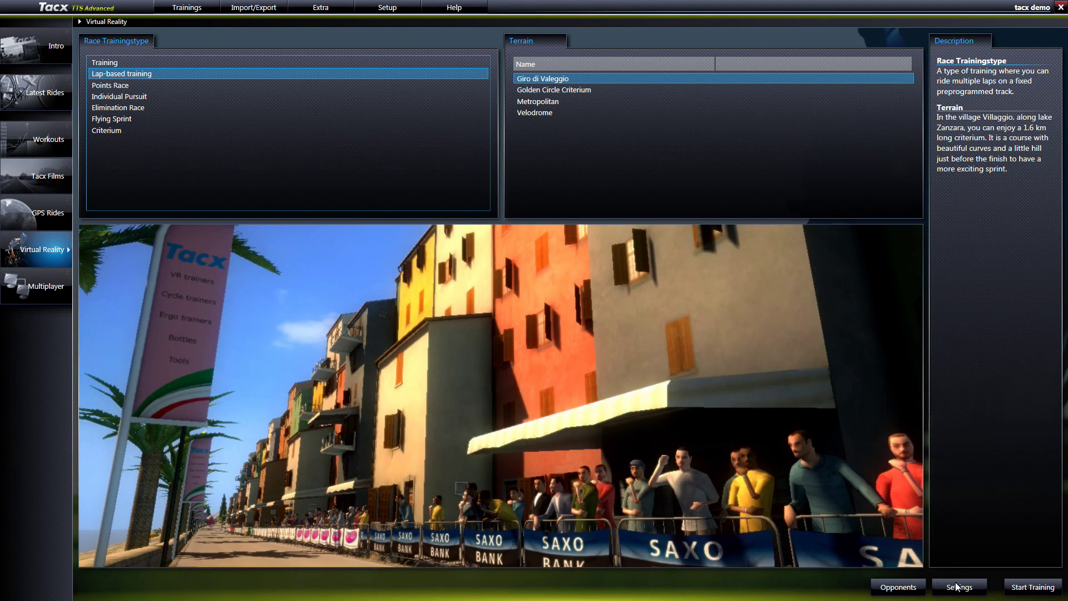
Set the lap-based Giro di Valleggio training to 15 laps.
{"action": "left_click", "coordinate": [957, 587]}
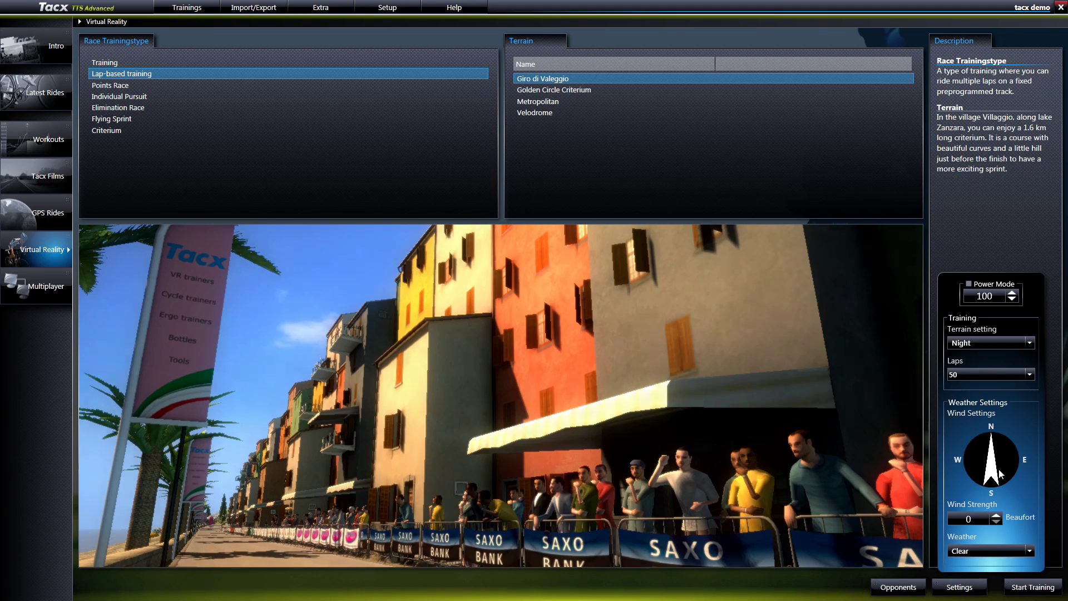
{"action": "left_click", "coordinate": [1028, 374]}
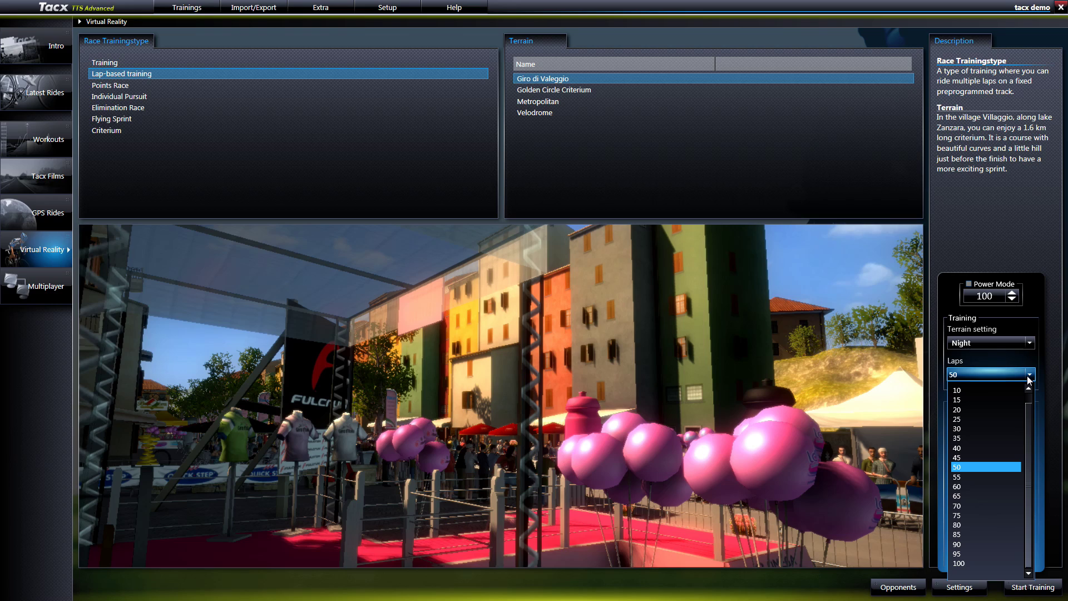
{"action": "left_click", "coordinate": [1028, 380]}
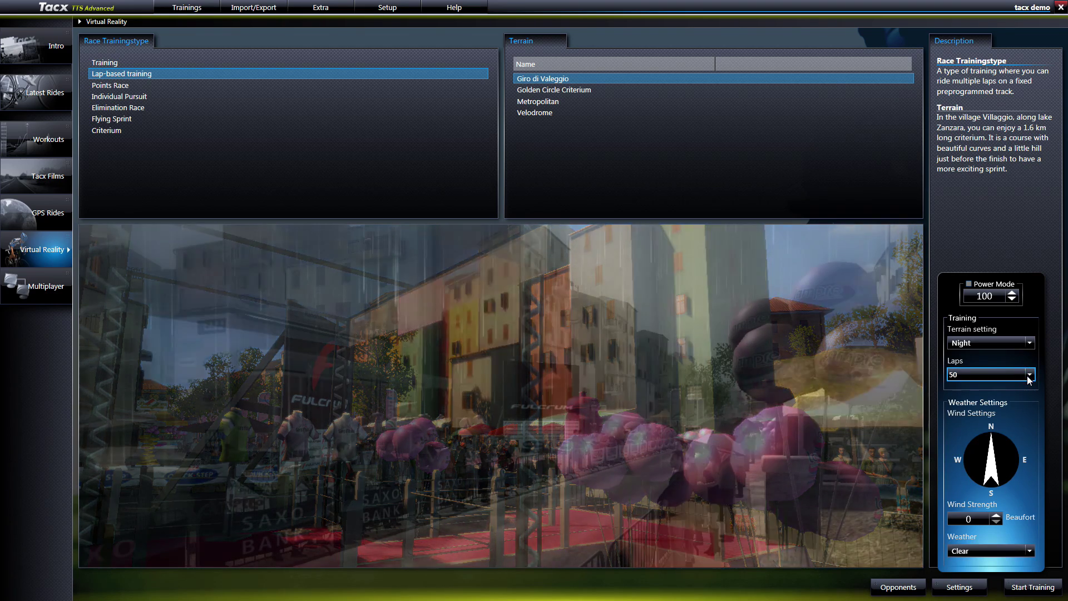
{"action": "left_click", "coordinate": [1028, 380]}
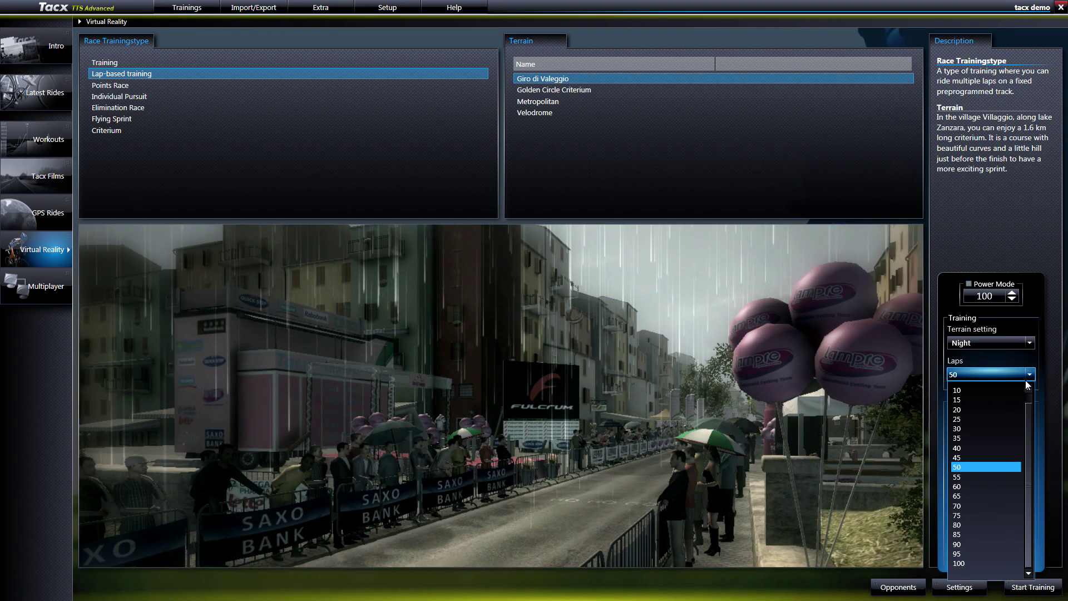
{"action": "left_click", "coordinate": [1016, 403]}
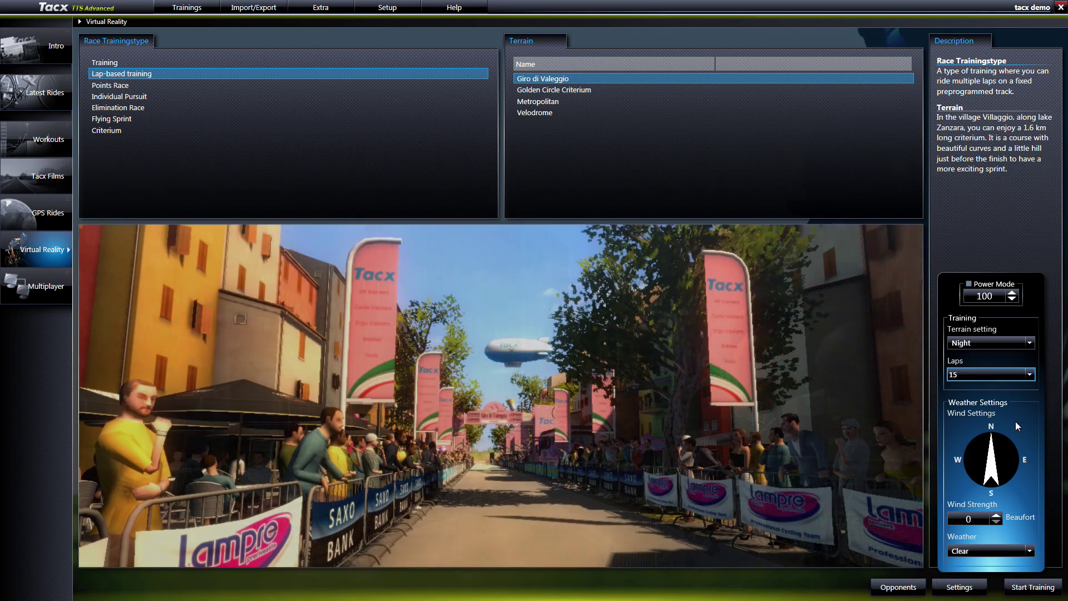
{"action": "left_click", "coordinate": [959, 586]}
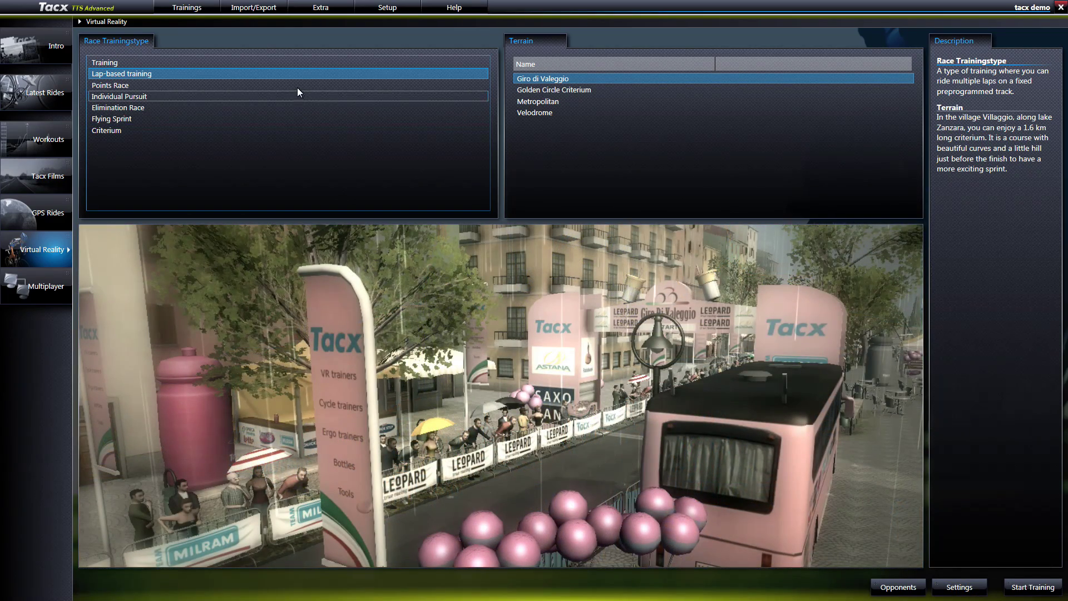
Preview the Points Race, Individual Pursuit, Elimination Race and Flying Sprint race type descriptions.
{"action": "left_click", "coordinate": [297, 85]}
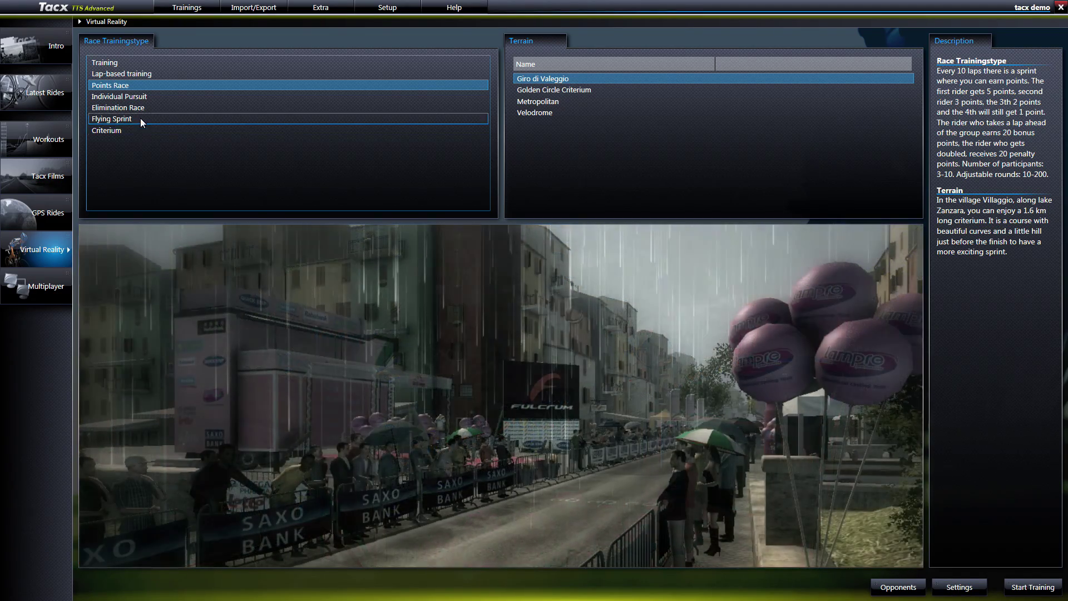
{"action": "left_click", "coordinate": [145, 99]}
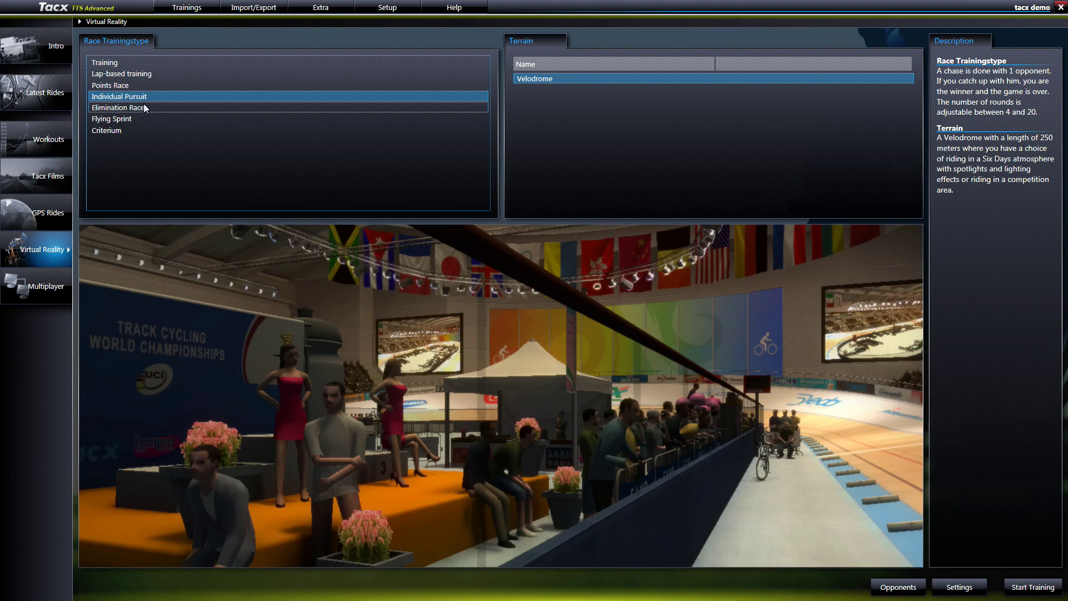
{"action": "left_click", "coordinate": [146, 109]}
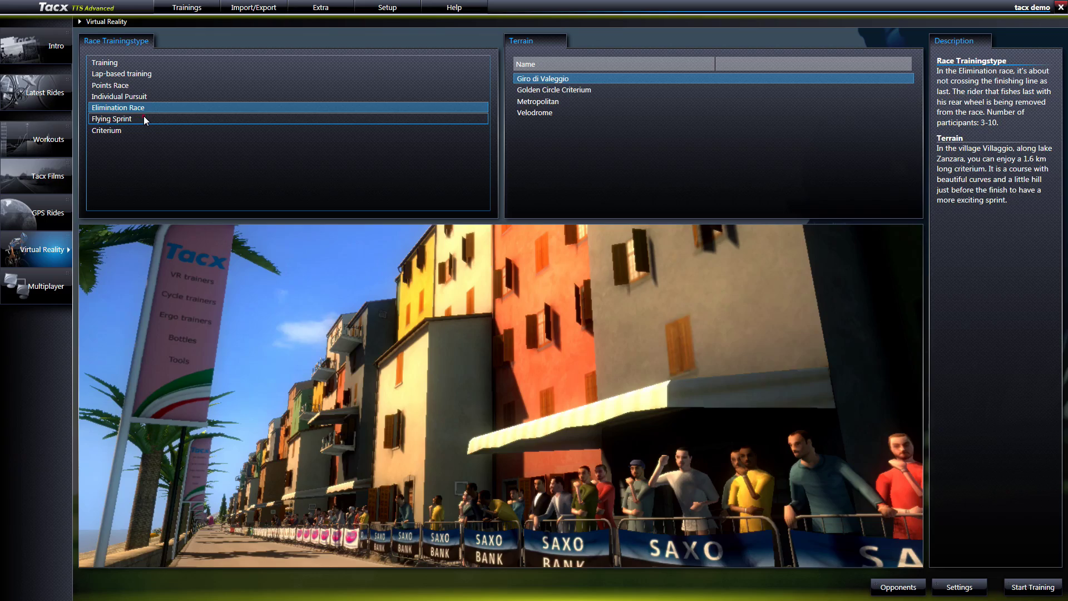
{"action": "left_click", "coordinate": [143, 116]}
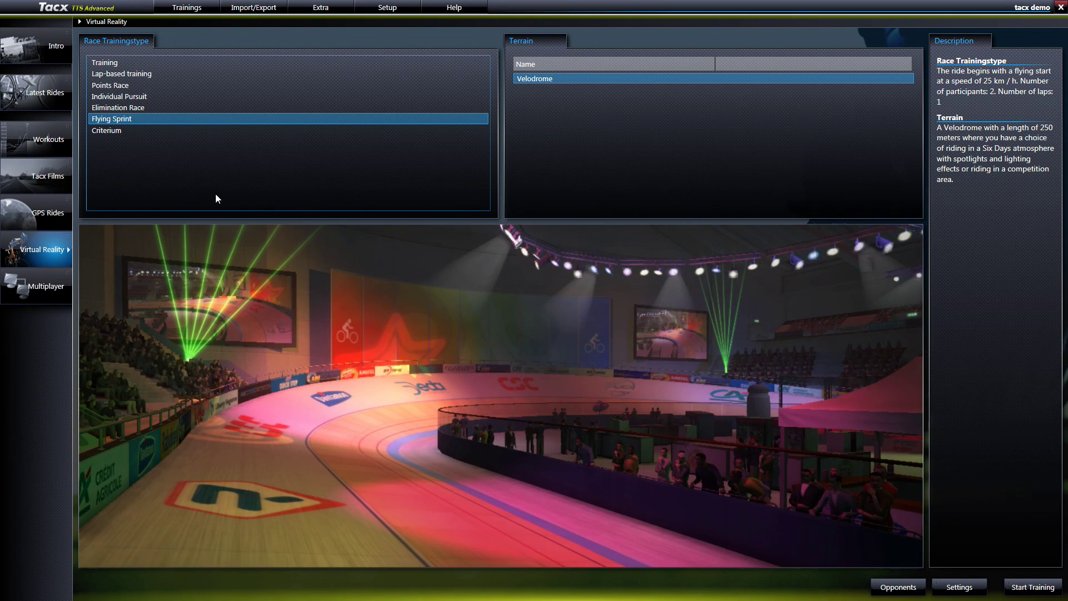
Choose Criterium on the Metropolitan terrain and continue to the opponents page.
{"action": "left_click", "coordinate": [173, 133]}
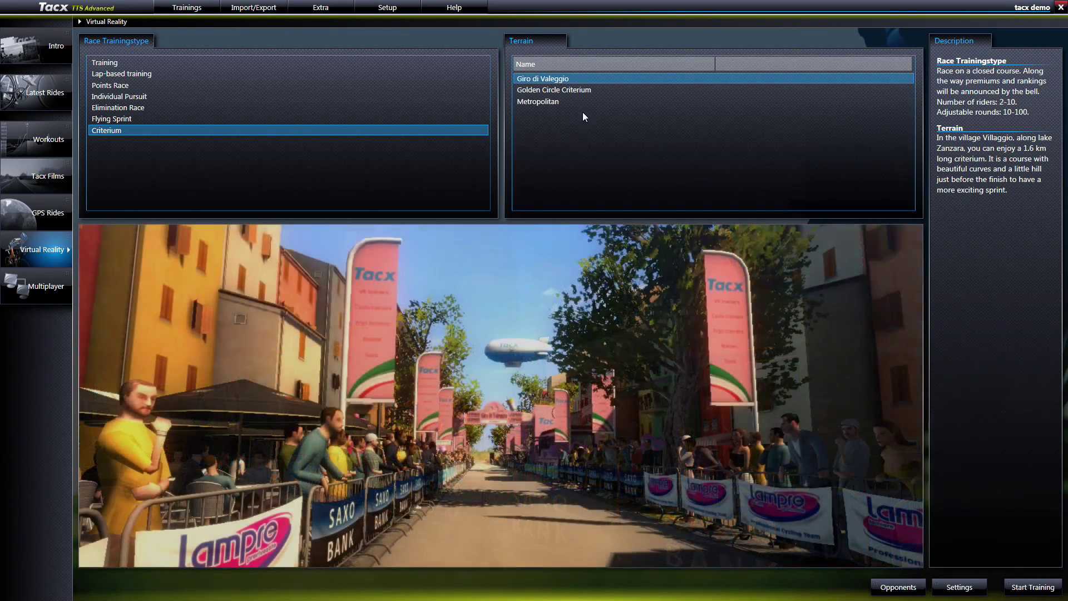
{"action": "left_click", "coordinate": [578, 101]}
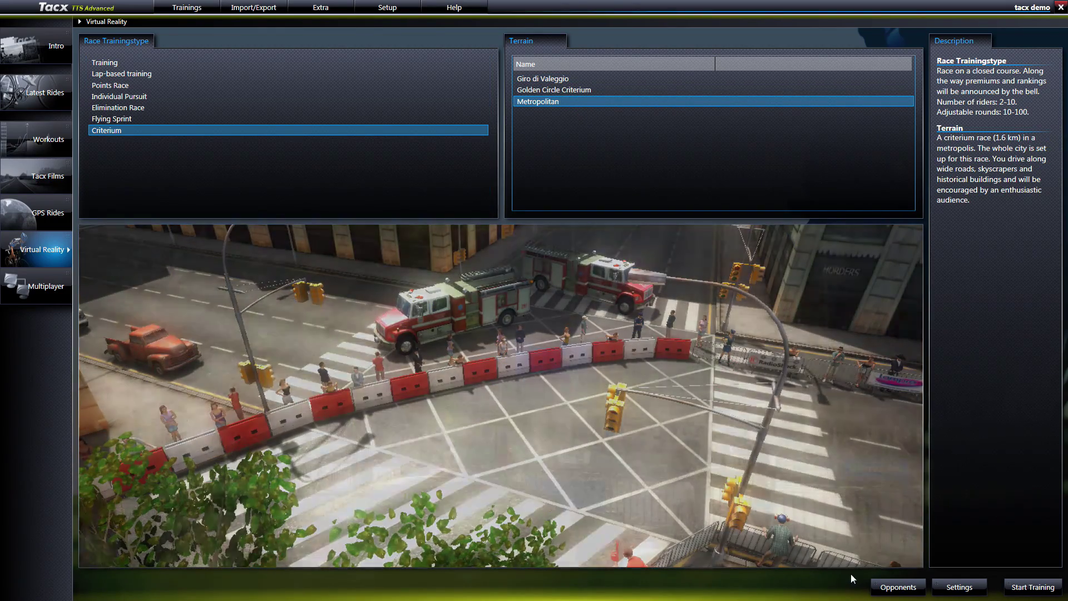
{"action": "left_click", "coordinate": [879, 587]}
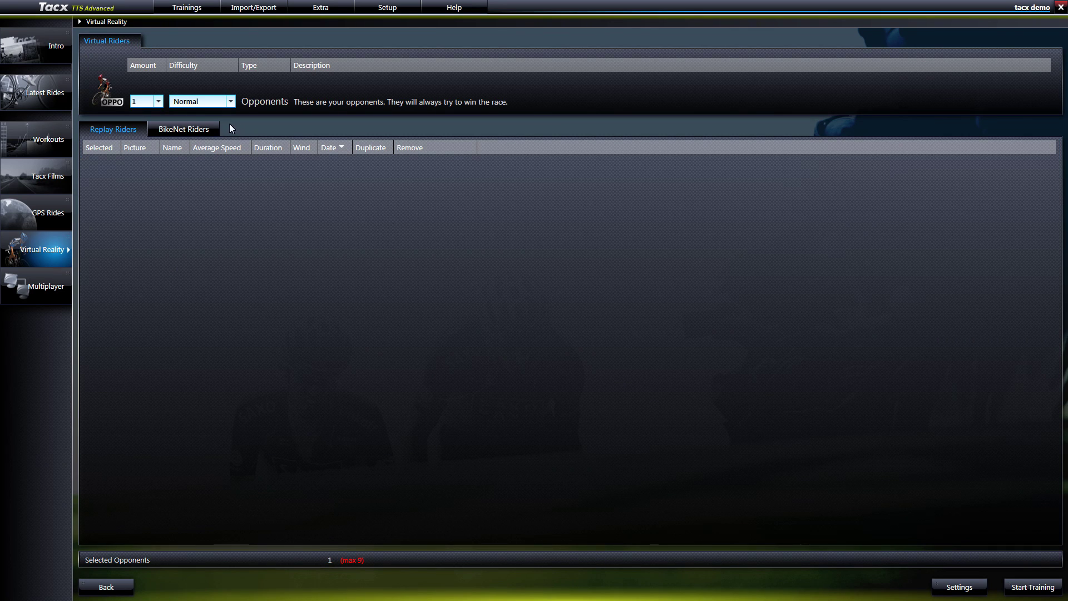
Set the opponent amount to 4 virtual riders.
{"action": "left_click", "coordinate": [159, 103]}
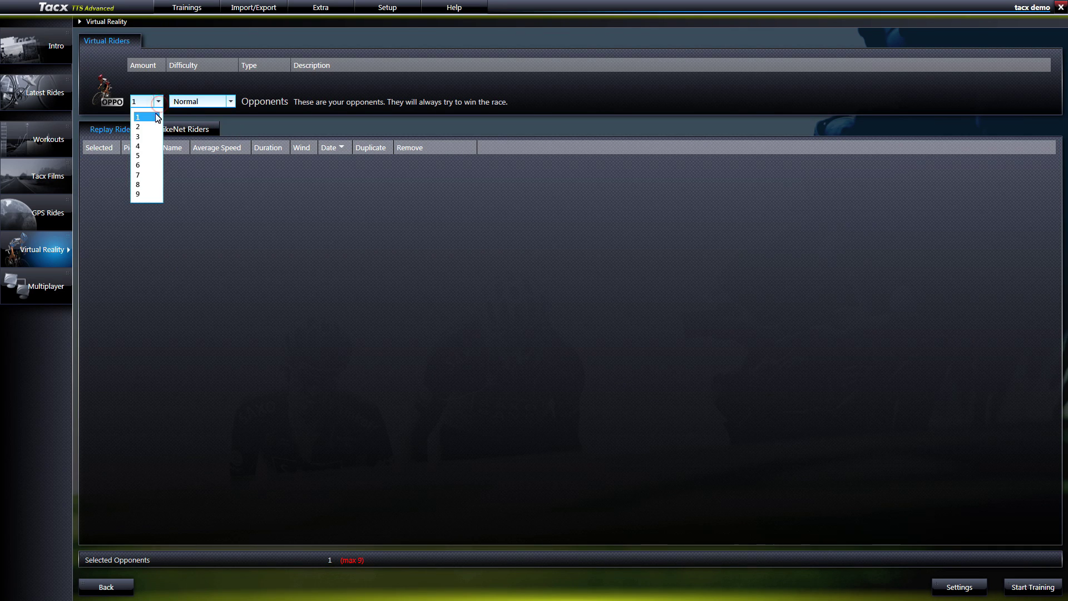
{"action": "left_click", "coordinate": [148, 146]}
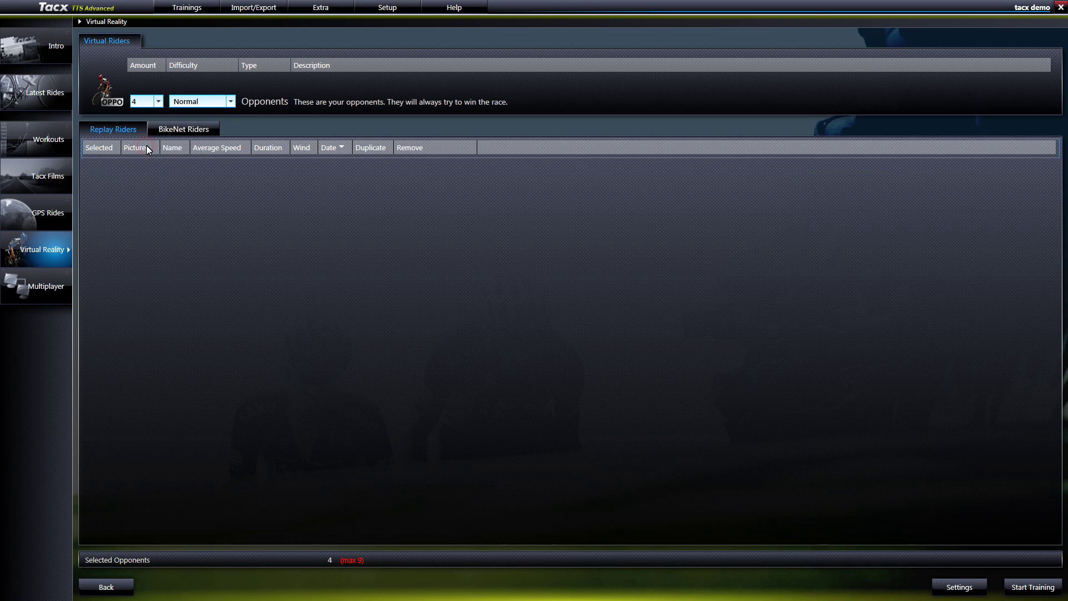